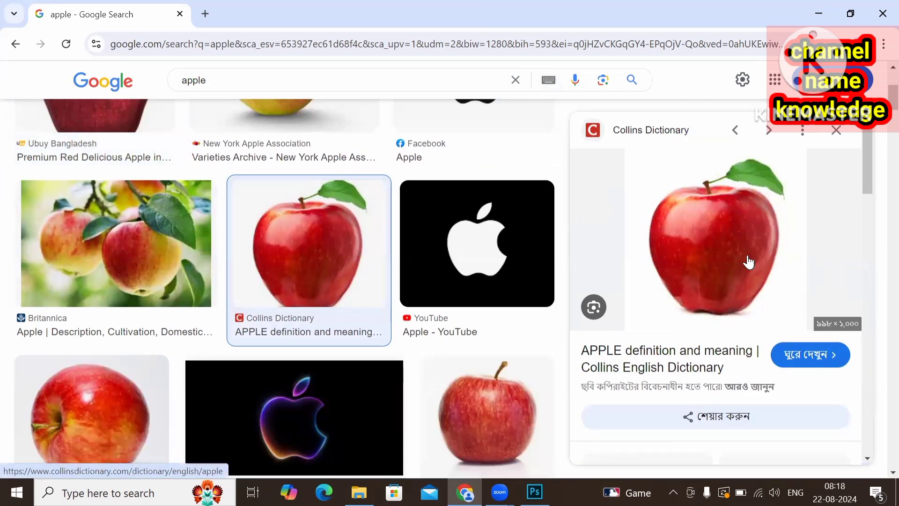
Copy the Collins Dictionary red apple image from the search results and paste it into the blank Photoshop document.
{"action": "right_click", "coordinate": [716, 243]}
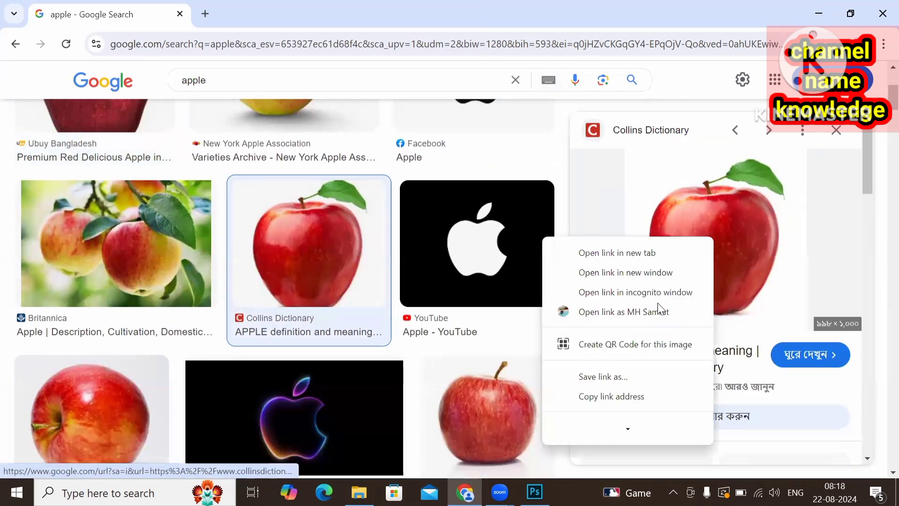
{"action": "scroll", "coordinate": [658, 309], "scroll_direction": "down", "scroll_amount": 3}
{"action": "scroll", "coordinate": [630, 378], "scroll_direction": "down", "scroll_amount": 1}
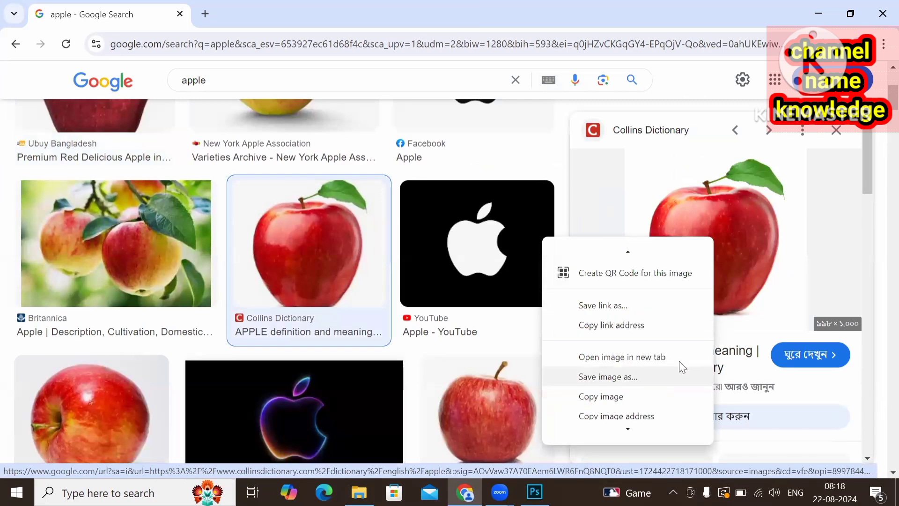
{"action": "left_click", "coordinate": [621, 397]}
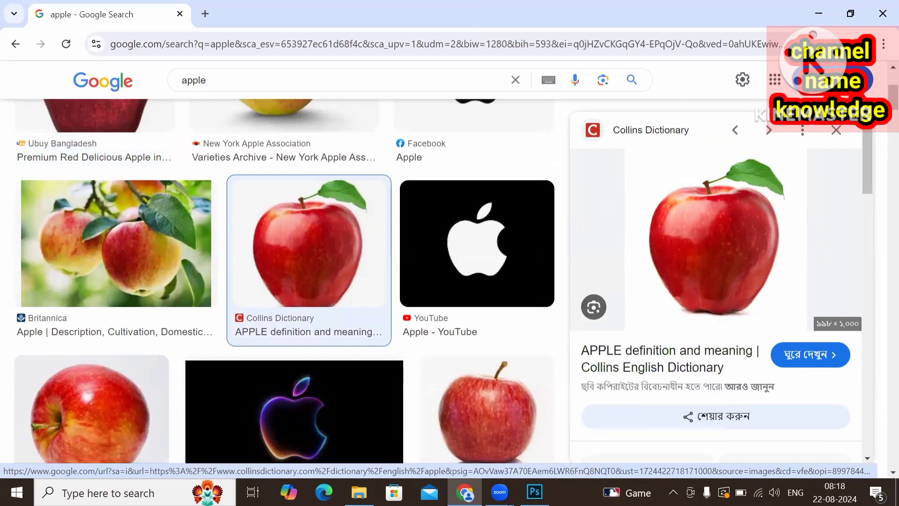
{"action": "key", "text": "alt+Tab"}
{"action": "key", "text": "ctrl+v"}
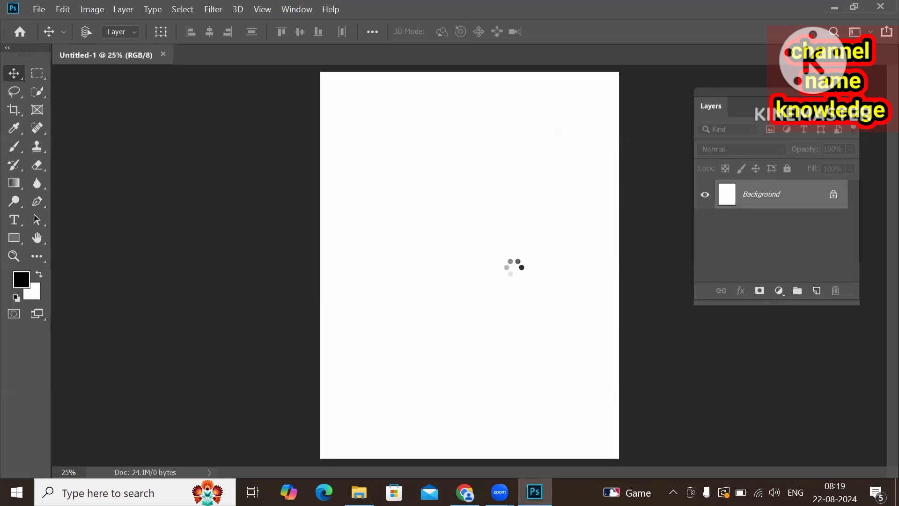
Enlarge the apple layer to the full page width, about 256% wide and 232% high, in the middle of the page.
{"action": "left_click_drag", "start_coordinate": [476, 267], "coordinate": [477, 256]}
{"action": "key", "text": "ctrl+t"}
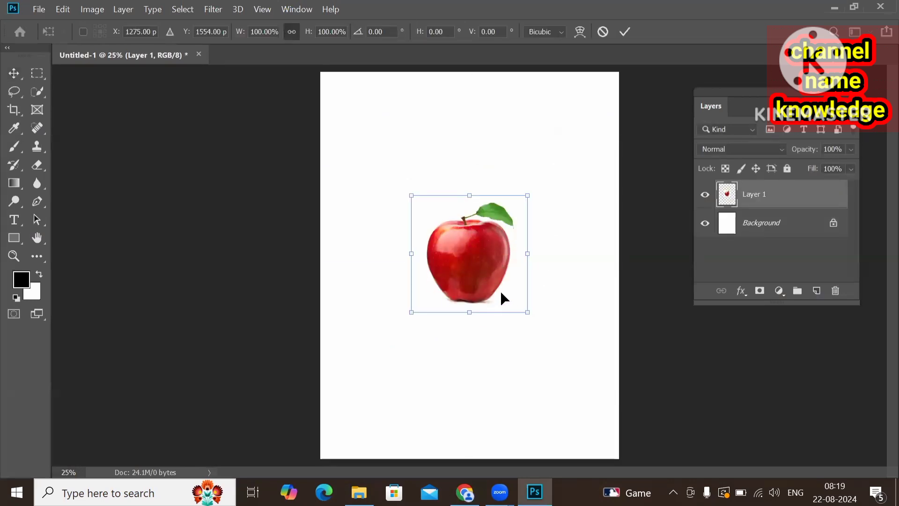
{"action": "left_click_drag", "start_coordinate": [527, 312], "coordinate": [610, 381]}
{"action": "left_click_drag", "start_coordinate": [512, 280], "coordinate": [515, 293]}
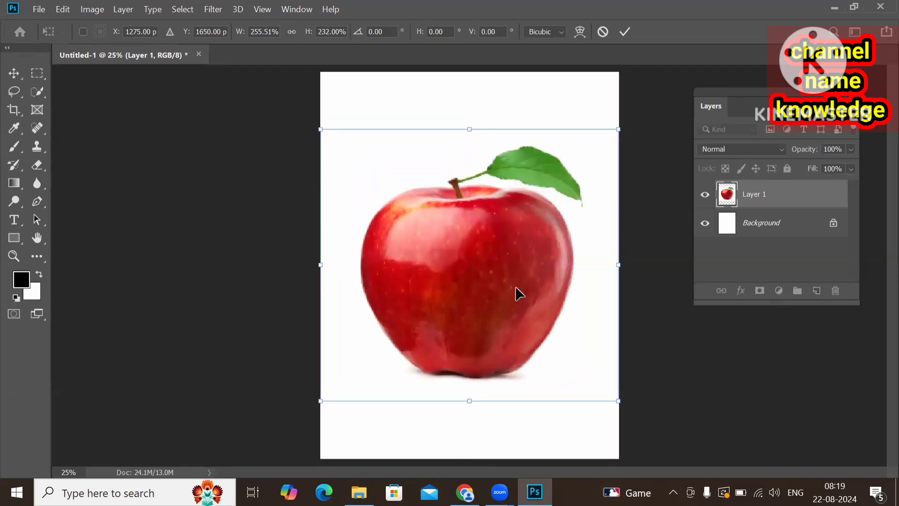
{"action": "key", "text": "Return"}
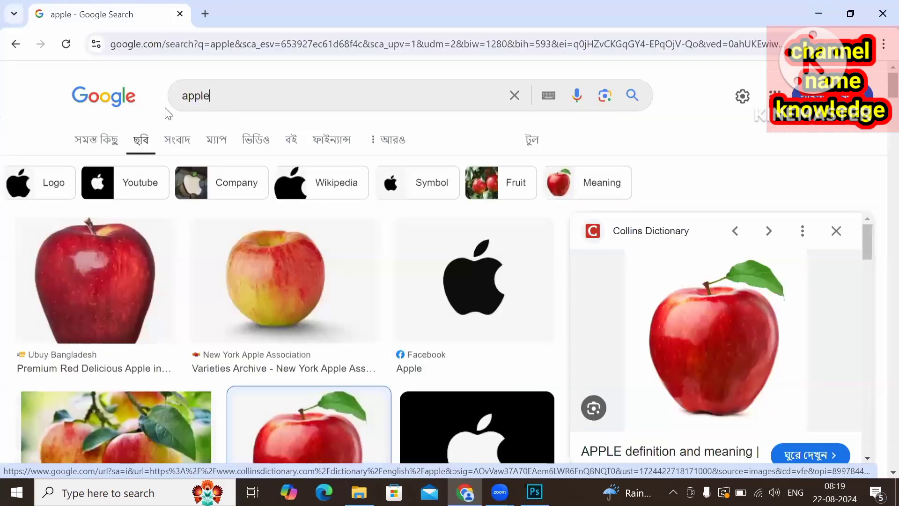
Switch to the browser and replace the image search for apple with one for "mouth".
{"action": "left_click_drag", "start_coordinate": [172, 104], "coordinate": [290, 106]}
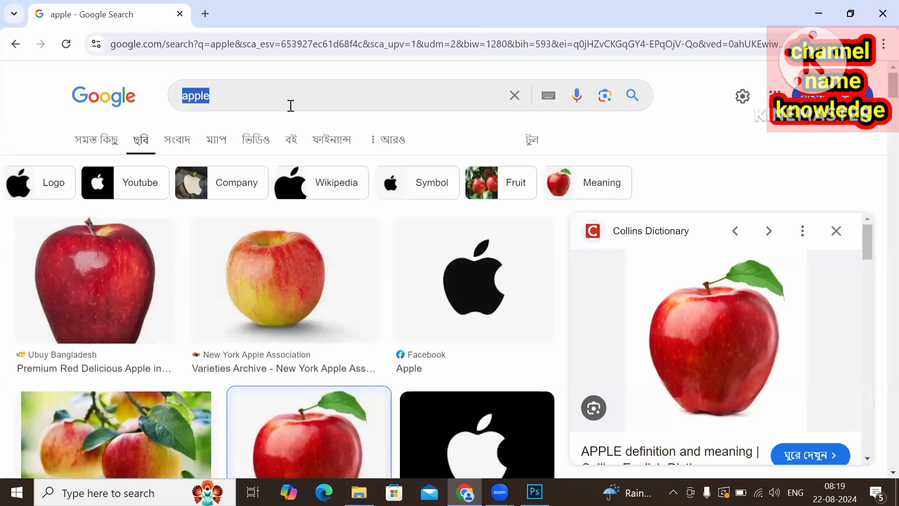
{"action": "type", "text": "mou"}
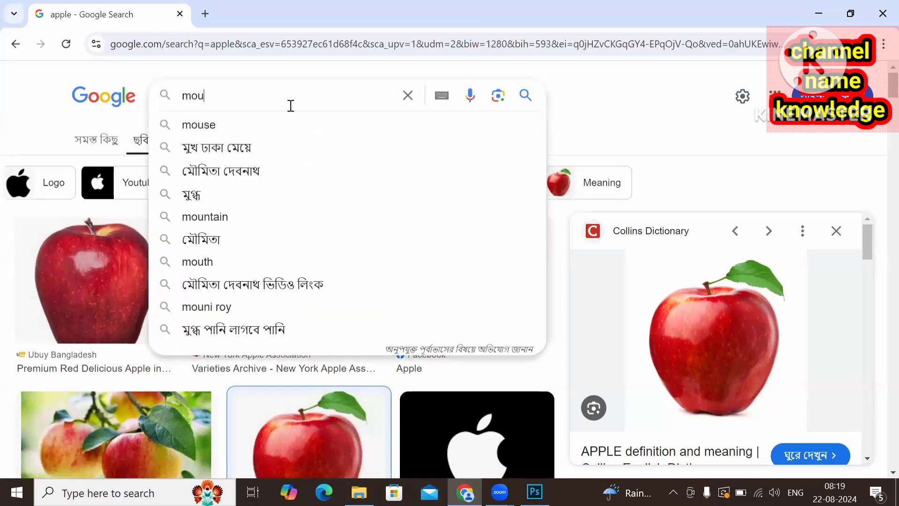
{"action": "type", "text": "th"}
{"action": "key", "text": "Return"}
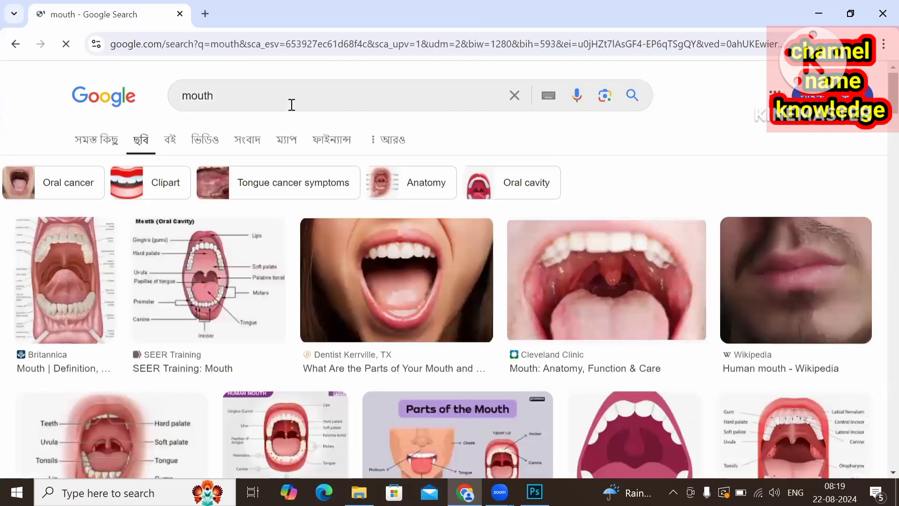
Browse the mouth images and open the preview of the Pixabay picture with dripping red lips.
{"action": "scroll", "coordinate": [436, 271], "scroll_direction": "down", "scroll_amount": 10}
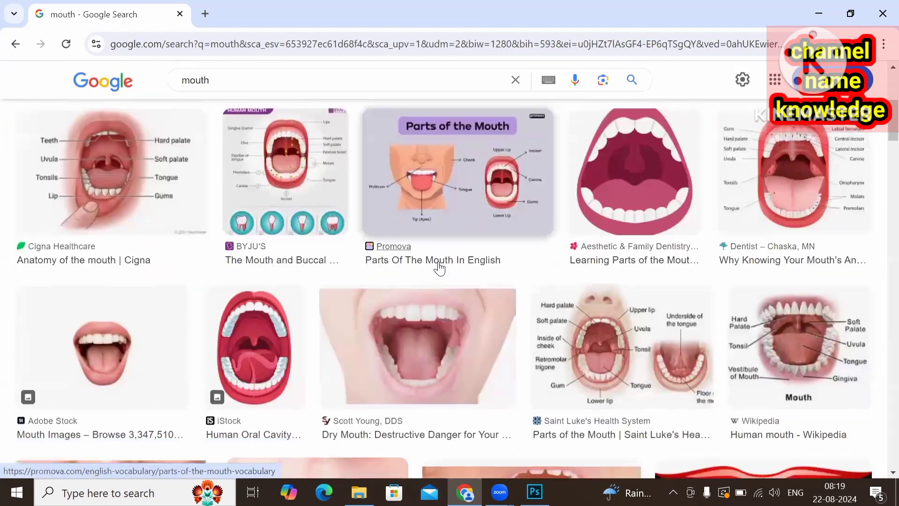
{"action": "scroll", "coordinate": [439, 268], "scroll_direction": "down", "scroll_amount": 12}
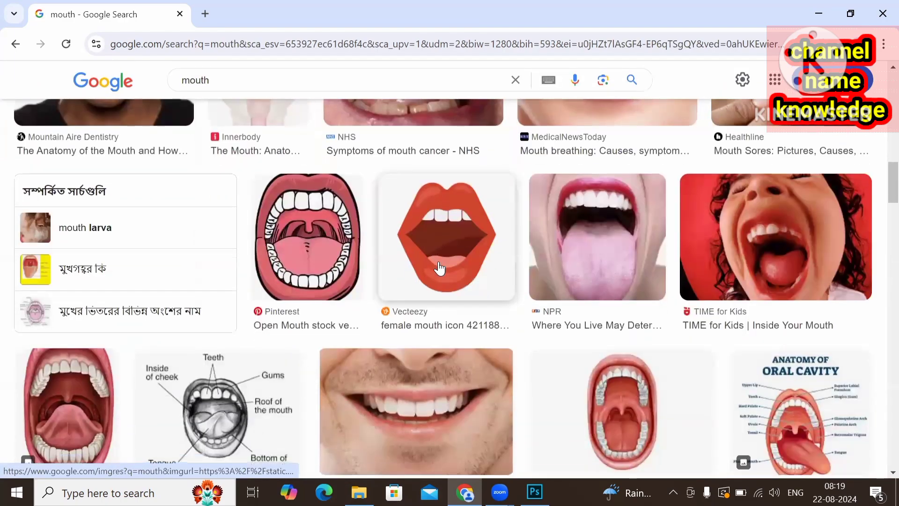
{"action": "scroll", "coordinate": [440, 268], "scroll_direction": "down", "scroll_amount": 12}
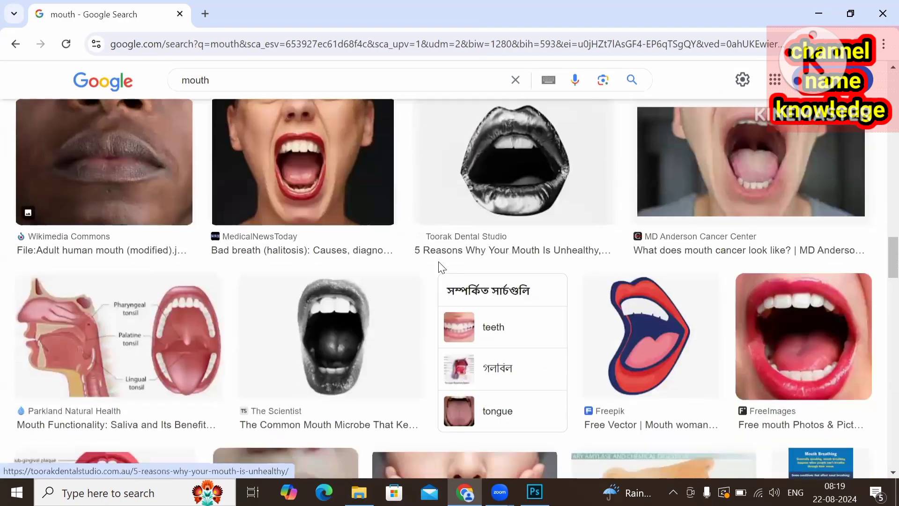
{"action": "scroll", "coordinate": [440, 268], "scroll_direction": "down", "scroll_amount": 12}
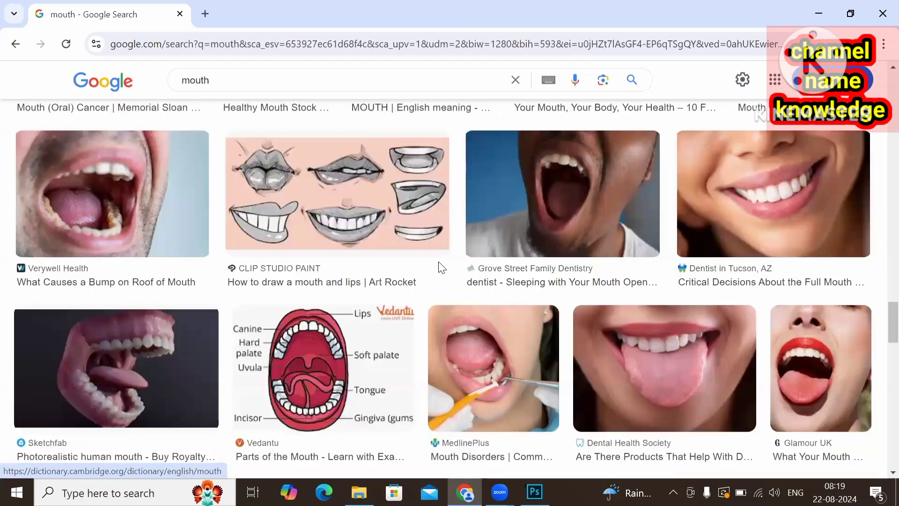
{"action": "scroll", "coordinate": [439, 268], "scroll_direction": "down", "scroll_amount": 6}
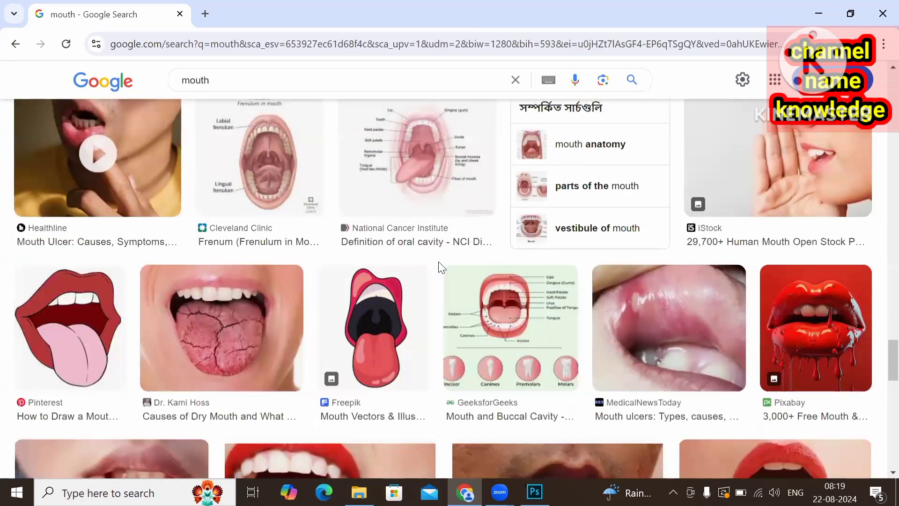
{"action": "left_click", "coordinate": [819, 317]}
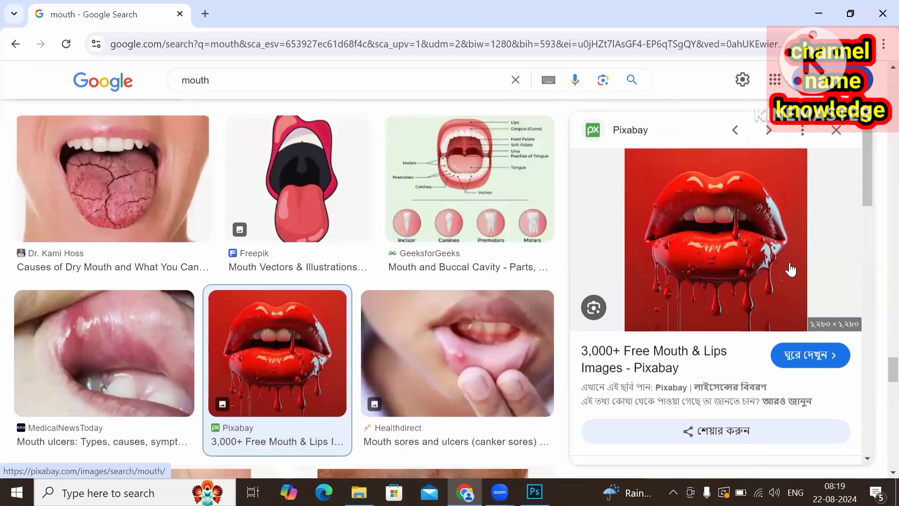
Copy the Pixabay lips image, paste it into the Photoshop apple document and position it over the middle of the apple.
{"action": "right_click", "coordinate": [725, 207]}
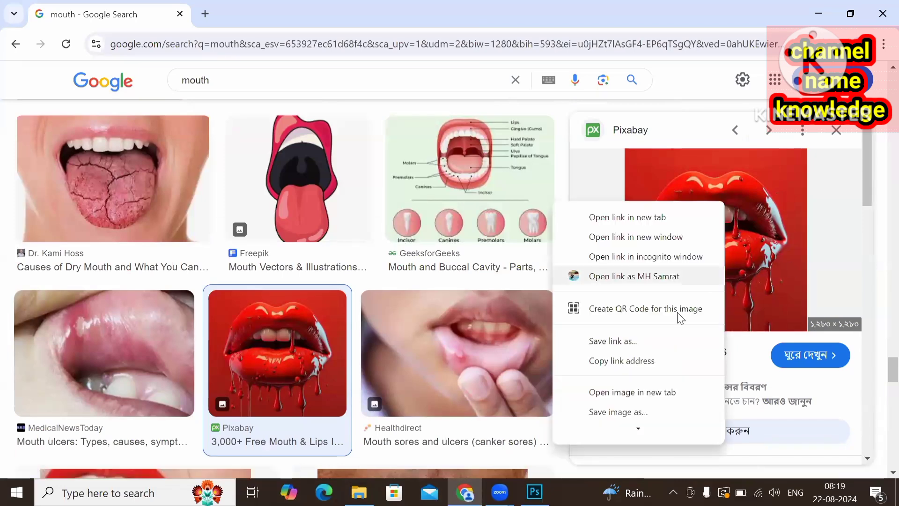
{"action": "scroll", "coordinate": [624, 383], "scroll_direction": "down", "scroll_amount": 2}
{"action": "left_click", "coordinate": [608, 410]}
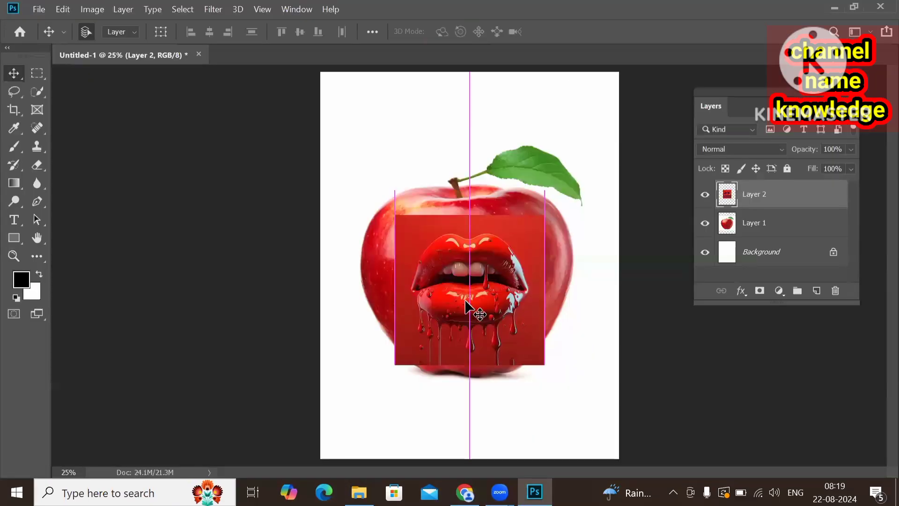
{"action": "mouse_move", "coordinate": [484, 287]}
{"action": "left_mouse_down"}
{"action": "mouse_move", "coordinate": [510, 297]}
{"action": "mouse_move", "coordinate": [480, 277]}
{"action": "left_mouse_up"}
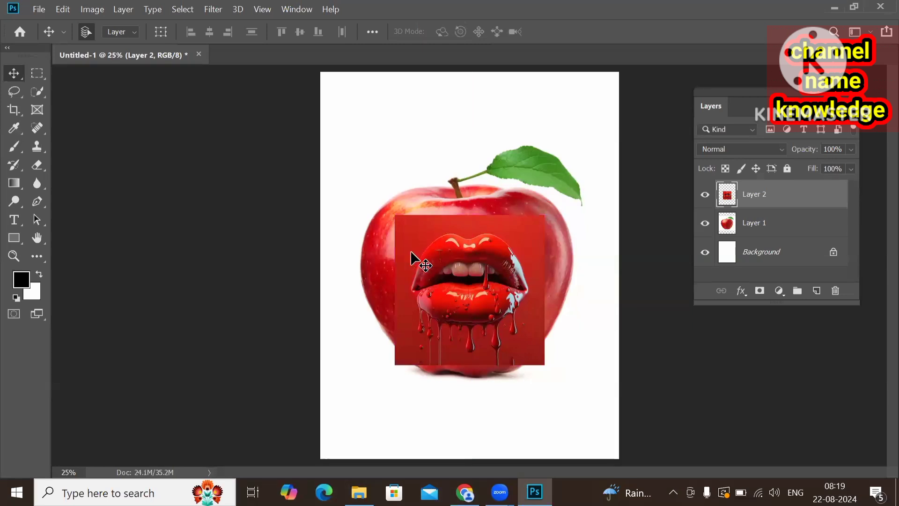
{"action": "left_click_drag", "start_coordinate": [411, 249], "coordinate": [420, 234]}
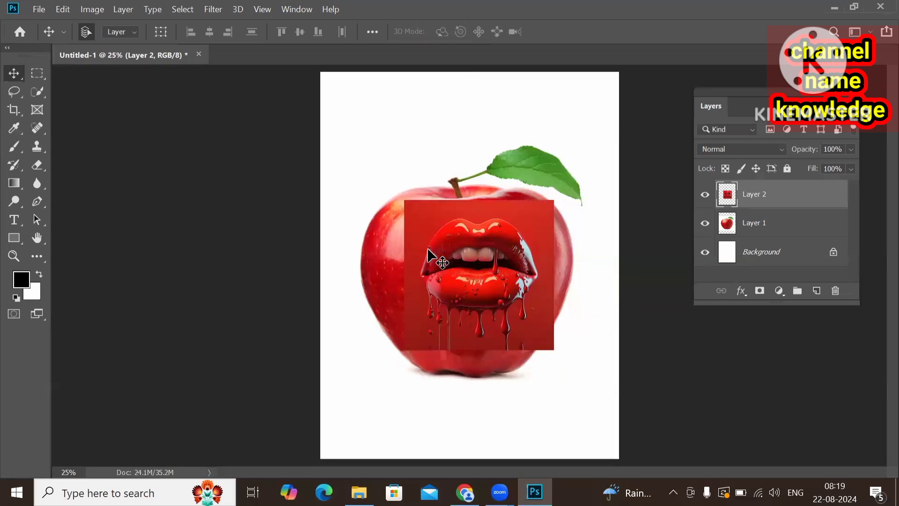
Select the lips on Layer 2 with Select Subject and invert the selection to cover the area around them.
{"action": "left_click", "coordinate": [36, 93]}
{"action": "left_click", "coordinate": [286, 32]}
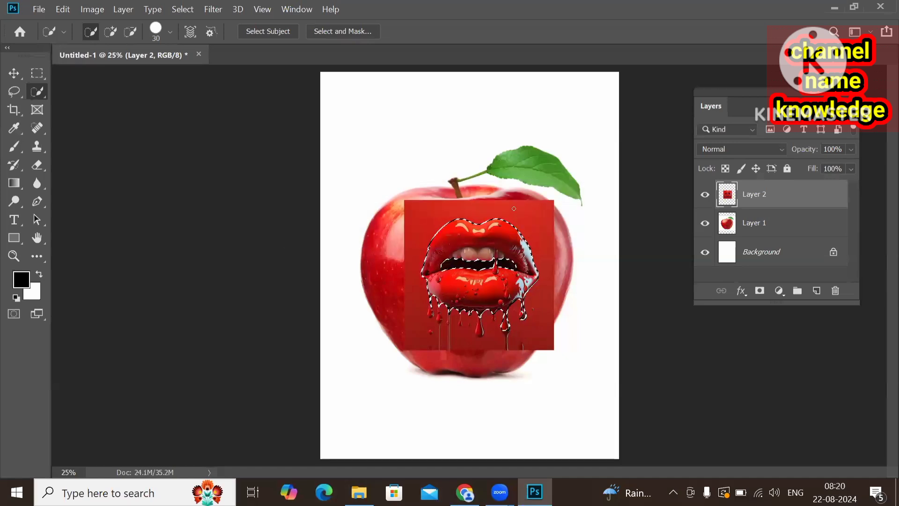
{"action": "key", "text": "ctrl+shift+i"}
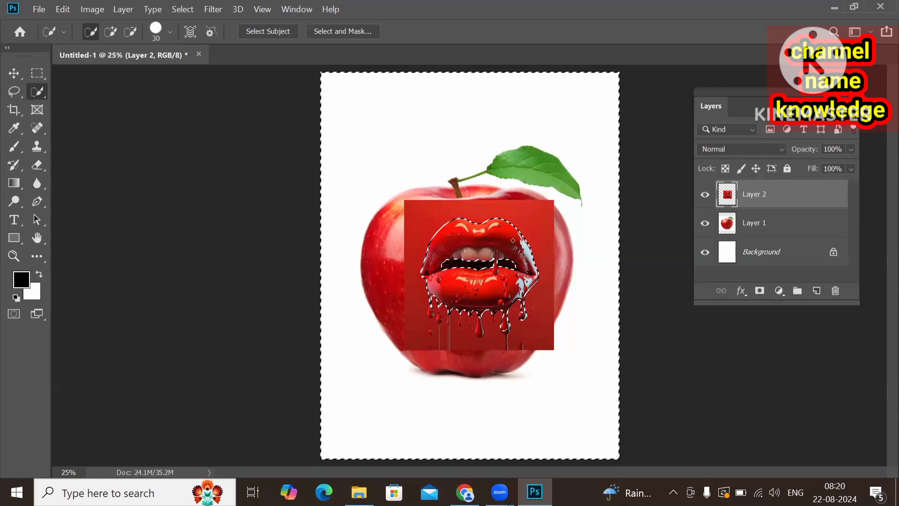
Try deleting the background around the lips and moving them on the apple, and undo back to the inverted selection.
{"action": "key", "text": "Delete"}
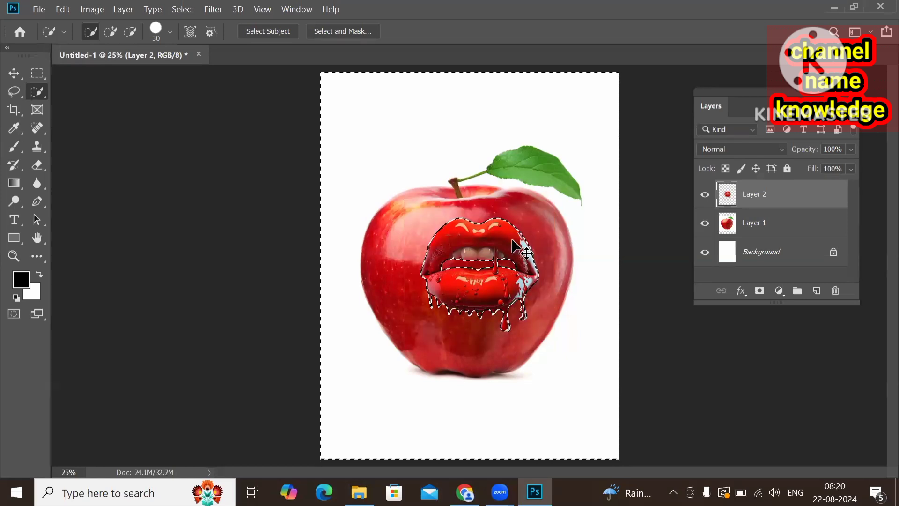
{"action": "key", "text": "ctrl+d"}
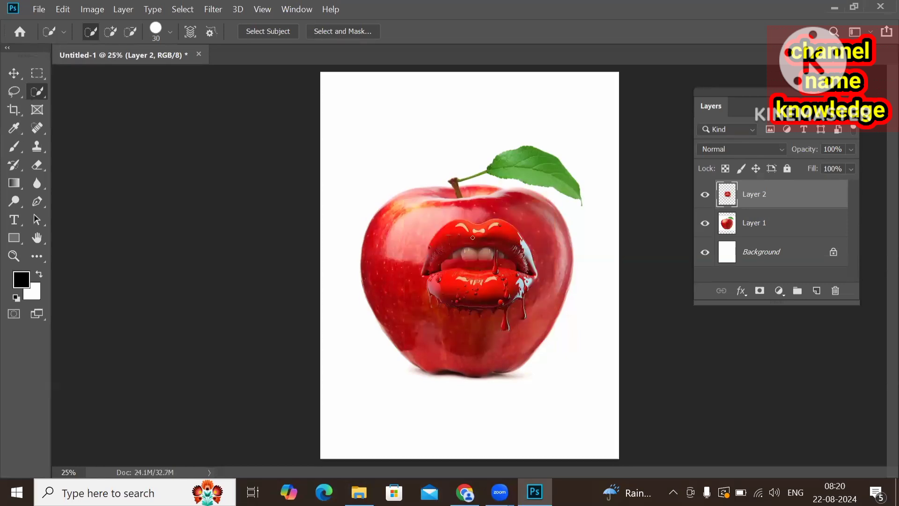
{"action": "left_click", "coordinate": [14, 73]}
{"action": "mouse_move", "coordinate": [541, 291]}
{"action": "left_mouse_down"}
{"action": "mouse_move", "coordinate": [558, 234]}
{"action": "mouse_move", "coordinate": [544, 295]}
{"action": "left_mouse_up"}
{"action": "key", "text": "ctrl+plus"}
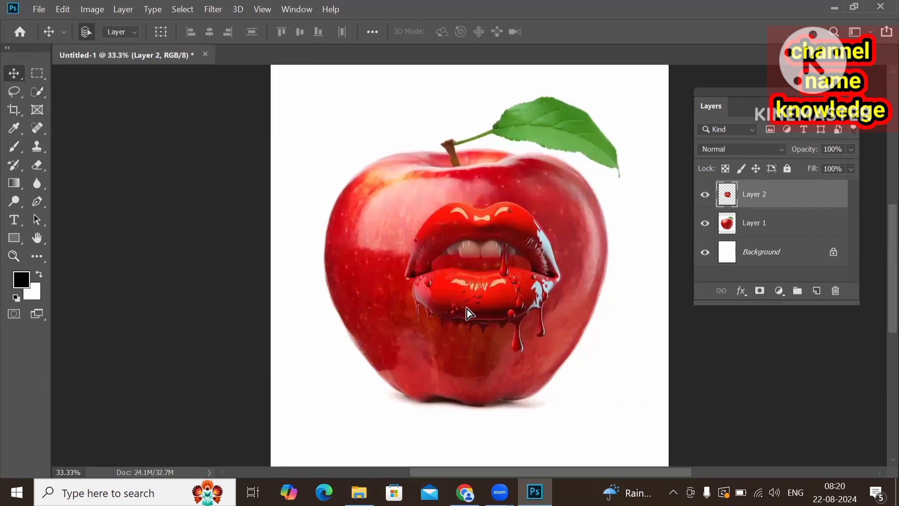
{"action": "left_click_drag", "start_coordinate": [467, 283], "coordinate": [497, 305]}
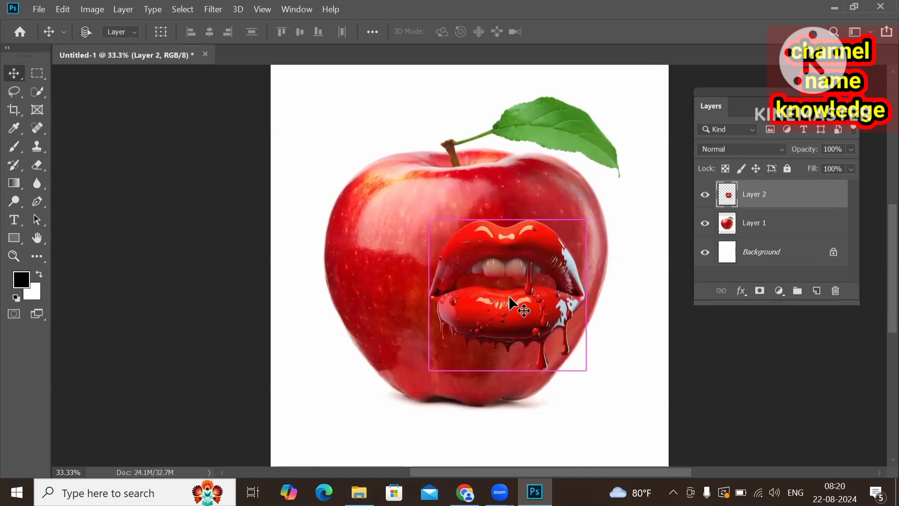
{"action": "key", "text": "ctrl+z"}
{"action": "key", "text": "ctrl+z"}
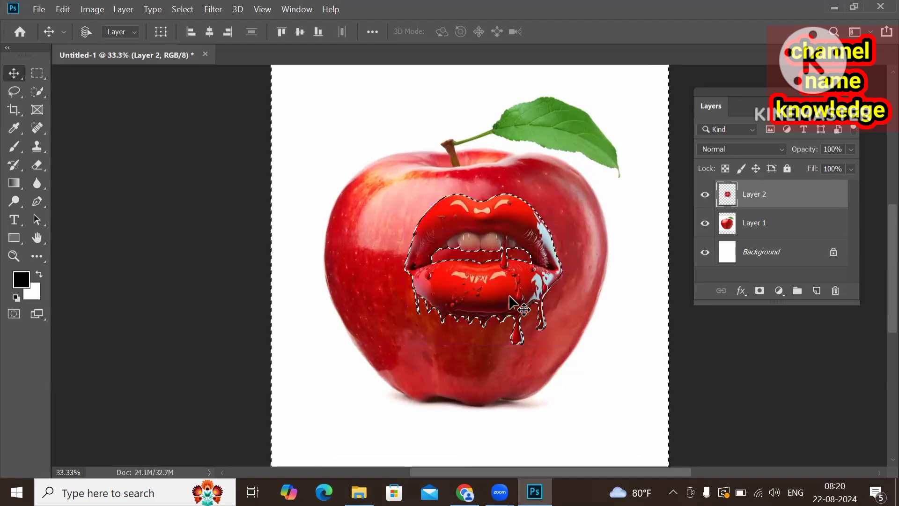
{"action": "key", "text": "ctrl+z"}
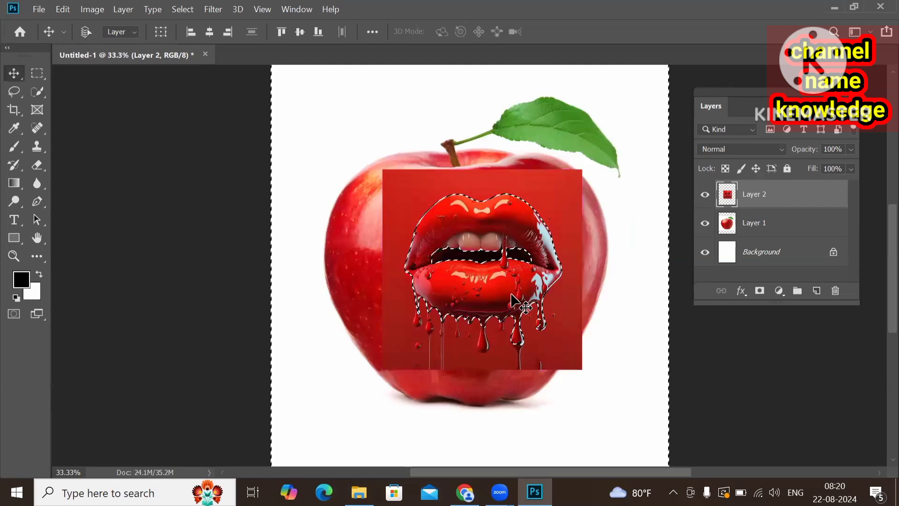
Delete the red background around the lips, clear the selection and move the lips lower on the apple.
{"action": "key", "text": "Delete"}
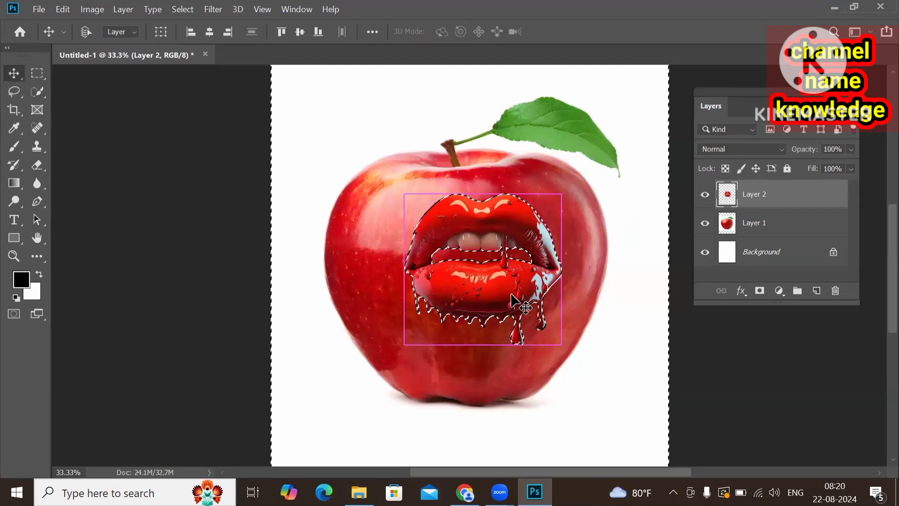
{"action": "key", "text": "ctrl+d"}
{"action": "left_click_drag", "start_coordinate": [493, 308], "coordinate": [495, 340]}
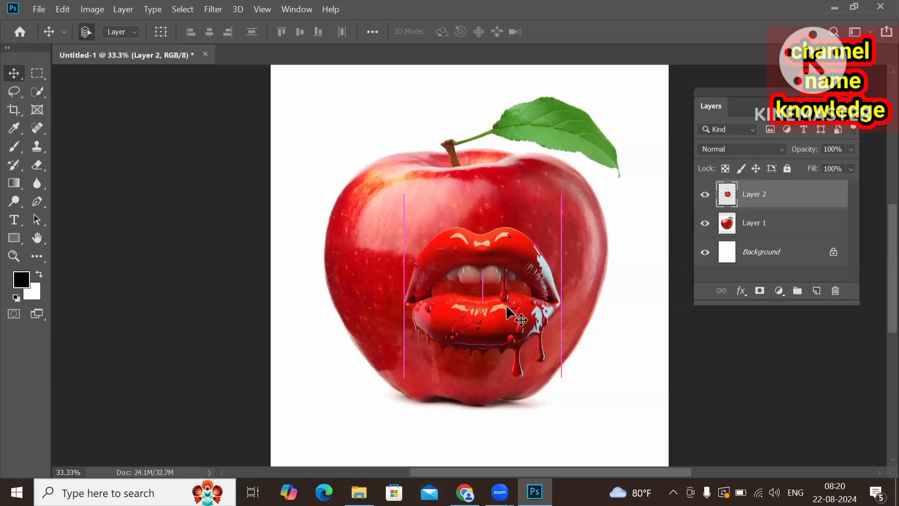
Reposition the cut-out lips slightly to the left and lower, close to the base of the apple.
{"action": "left_click", "coordinate": [482, 292], "text": "ctrl"}
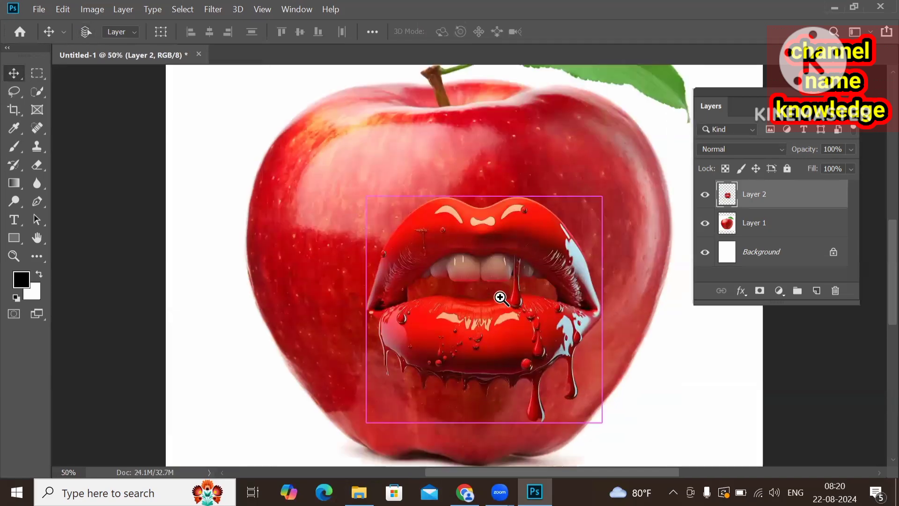
{"action": "left_click", "coordinate": [501, 296], "text": "ctrl"}
{"action": "scroll", "coordinate": [509, 294], "scroll_direction": "down", "scroll_amount": 1}
{"action": "left_click_drag", "start_coordinate": [512, 285], "coordinate": [486, 285]}
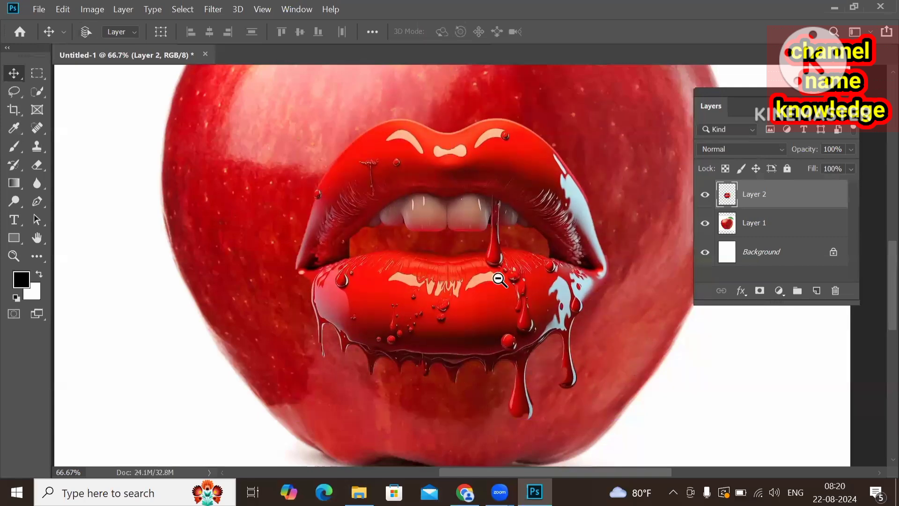
{"action": "key", "text": "ctrl+minus"}
{"action": "key", "text": "ctrl+minus"}
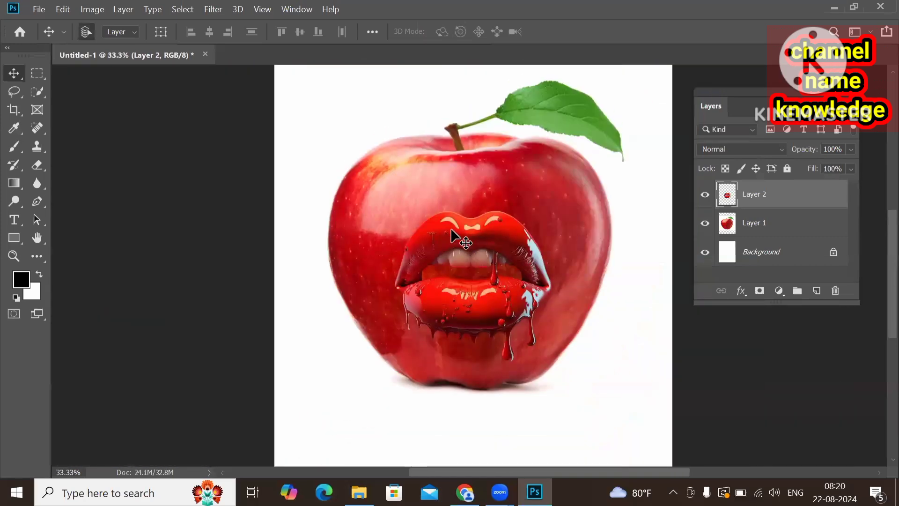
{"action": "left_click_drag", "start_coordinate": [452, 230], "coordinate": [448, 263]}
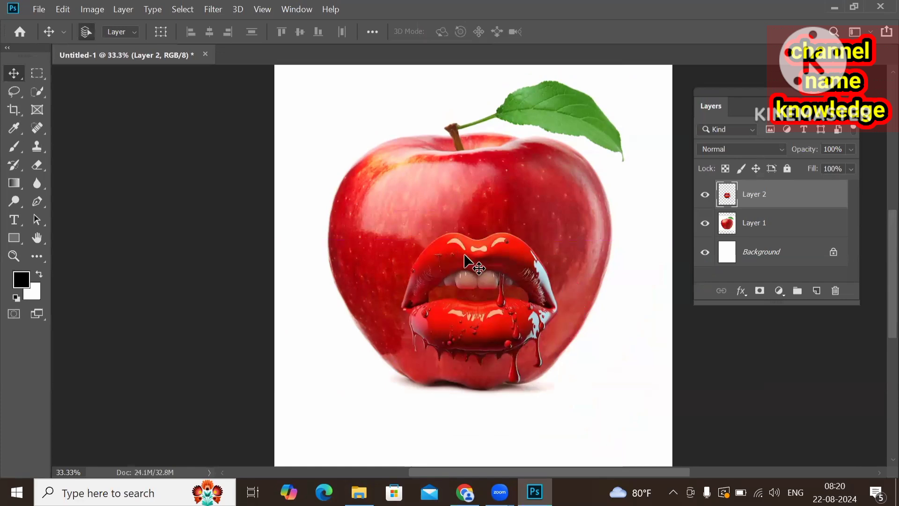
{"action": "key", "text": "ctrl+plus"}
{"action": "scroll", "coordinate": [487, 274], "scroll_direction": "down", "scroll_amount": 1}
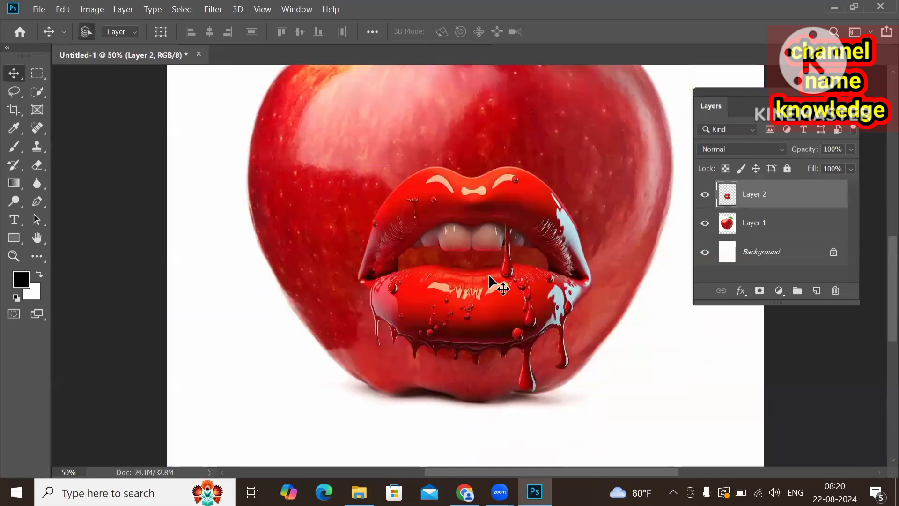
Nudge the cut-out lips slightly to the right and up on the apple.
{"action": "scroll", "coordinate": [489, 268], "scroll_direction": "down", "scroll_amount": 1}
{"action": "mouse_move", "coordinate": [480, 268]}
{"action": "left_mouse_down"}
{"action": "mouse_move", "coordinate": [493, 274]}
{"action": "mouse_move", "coordinate": [485, 292]}
{"action": "mouse_move", "coordinate": [488, 284]}
{"action": "left_mouse_up"}
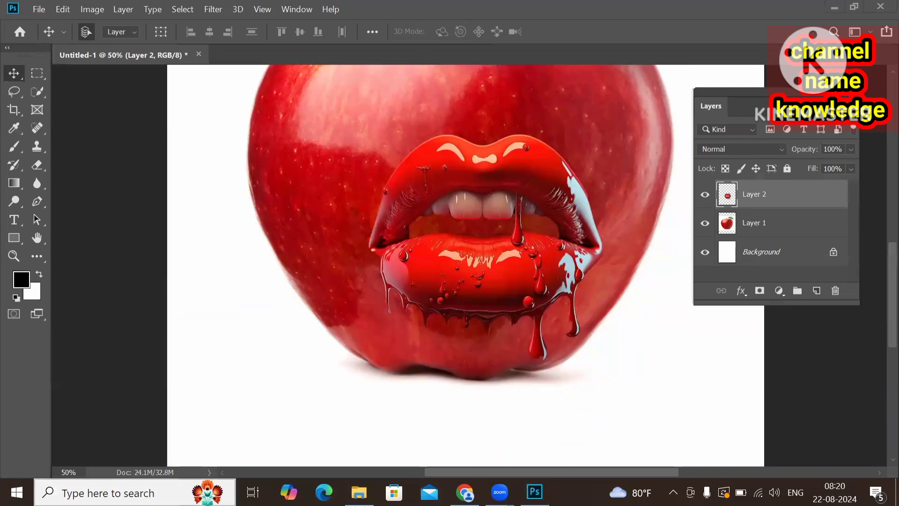
Open Notepad, maximize its window and enlarge the text zoom to 250%.
{"action": "key", "text": "super"}
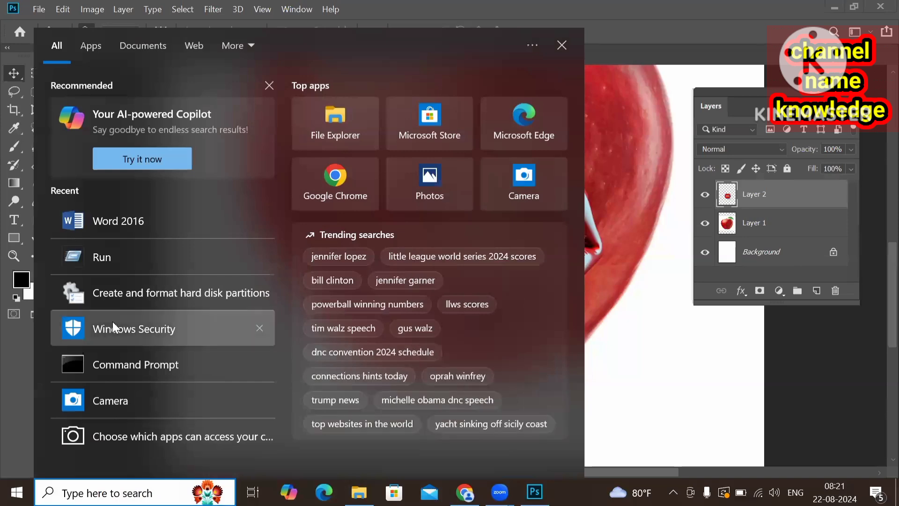
{"action": "type", "text": "no"}
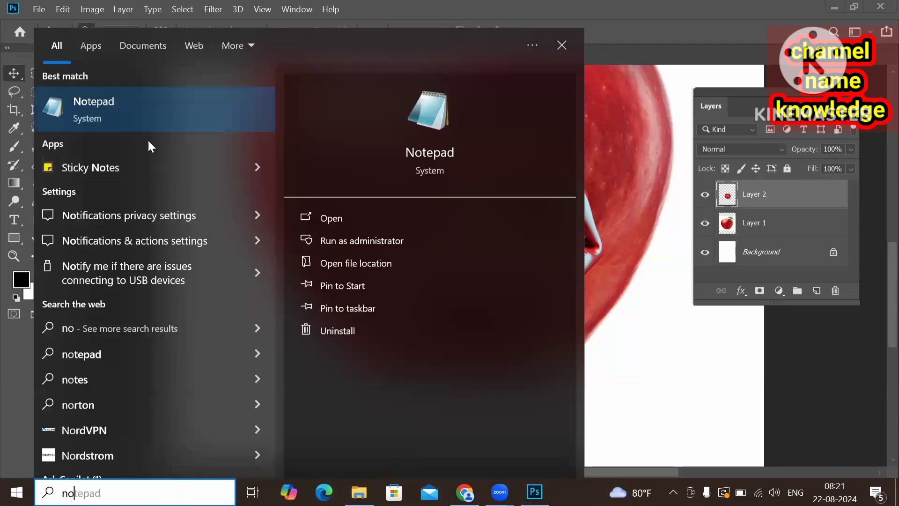
{"action": "left_click", "coordinate": [144, 108]}
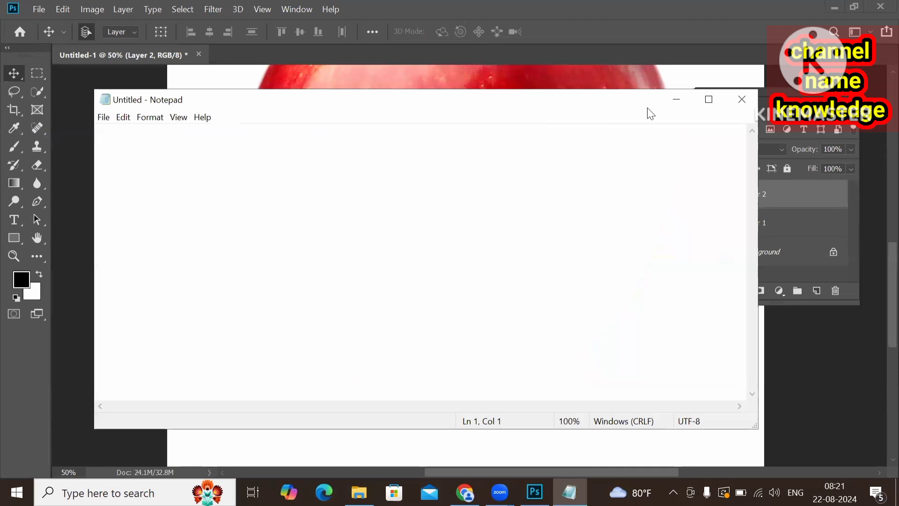
{"action": "left_click", "coordinate": [708, 99]}
{"action": "scroll", "coordinate": [203, 86], "scroll_direction": "up", "scroll_amount": 3}
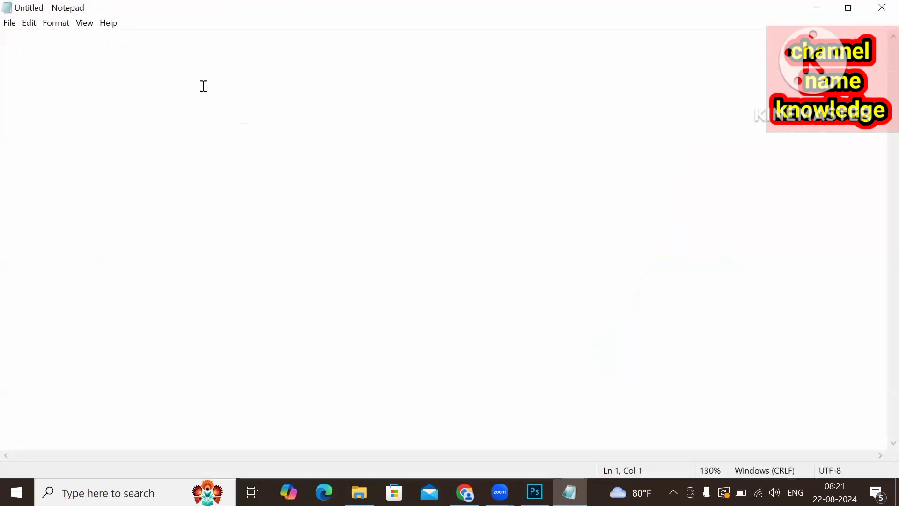
{"action": "scroll", "coordinate": [204, 87], "scroll_direction": "up", "scroll_amount": 7}
Write "layer masking" on the first line of the note and "Brush" on the third line.
{"action": "type", "text": "layer m"}
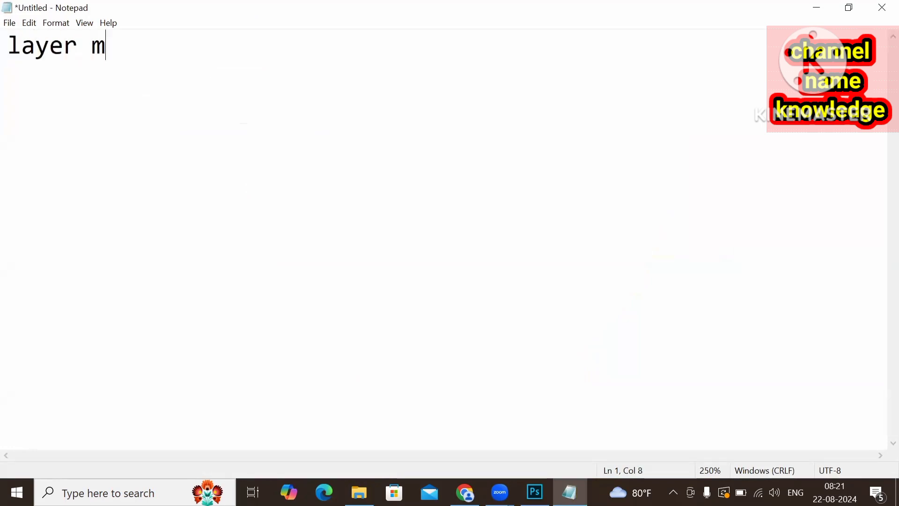
{"action": "type", "text": "asking"}
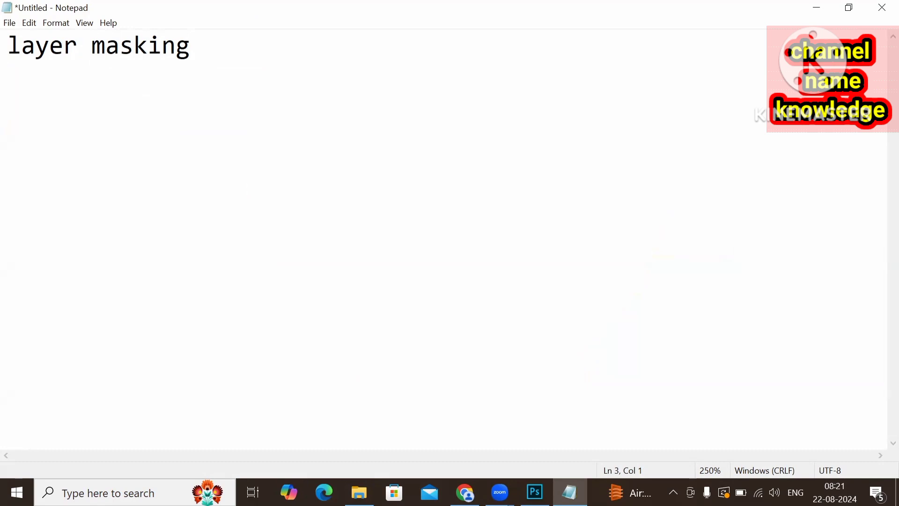
{"action": "type", "text": "Brush"}
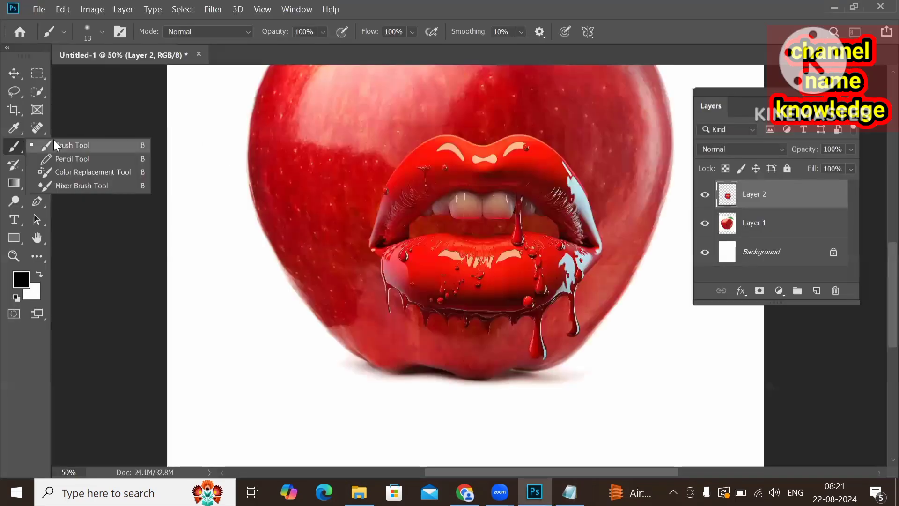
Switch to Photoshop and choose the Brush Tool from the brush tool group.
{"action": "left_click", "coordinate": [53, 145]}
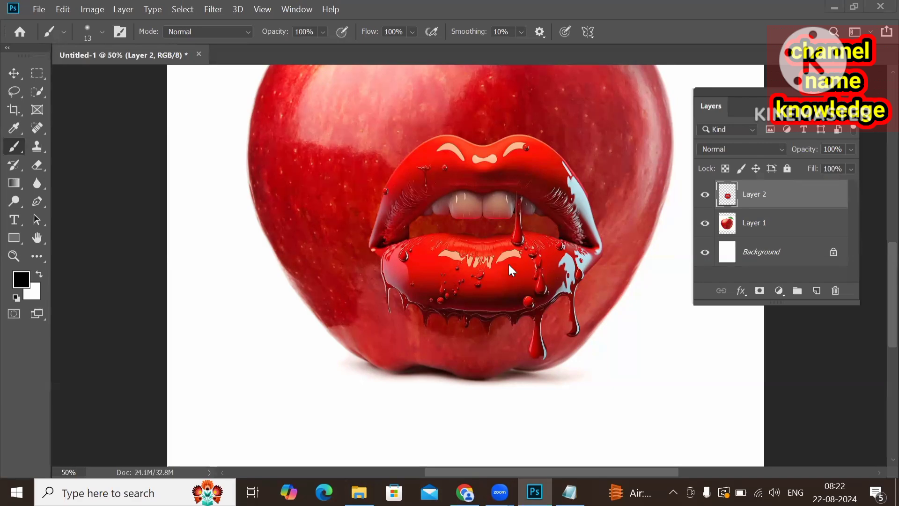
{"action": "right_click", "coordinate": [17, 146]}
{"action": "left_click", "coordinate": [63, 146]}
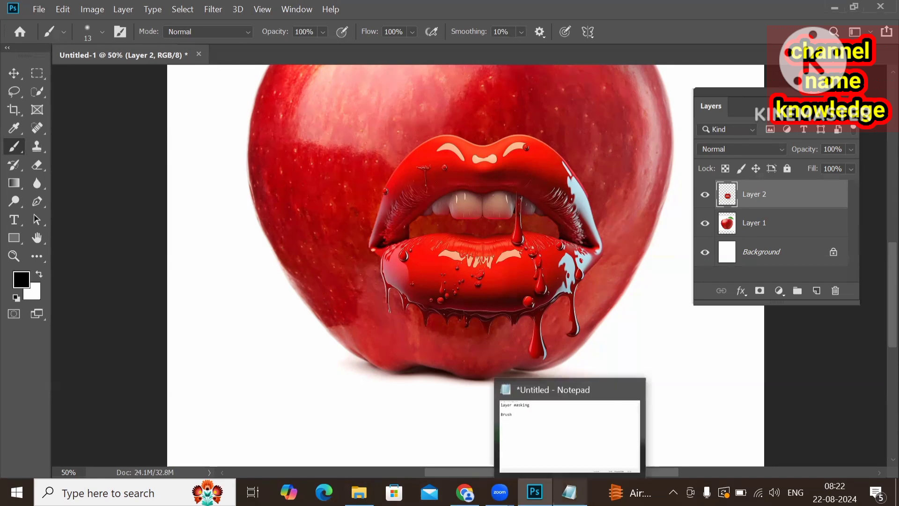
Return to Notepad and extend the Brush line with "= forground colour".
{"action": "left_click", "coordinate": [570, 492]}
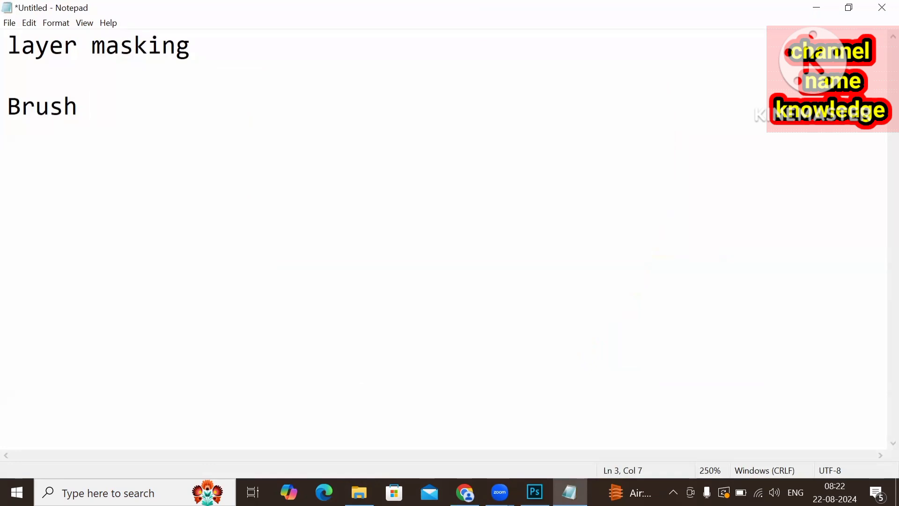
{"action": "type", "text": "= forgrou"}
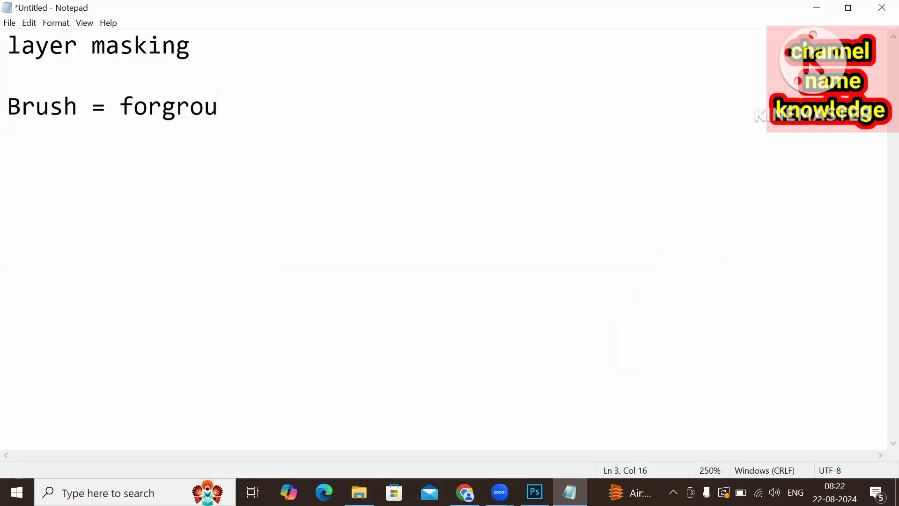
{"action": "type", "text": "nd c"}
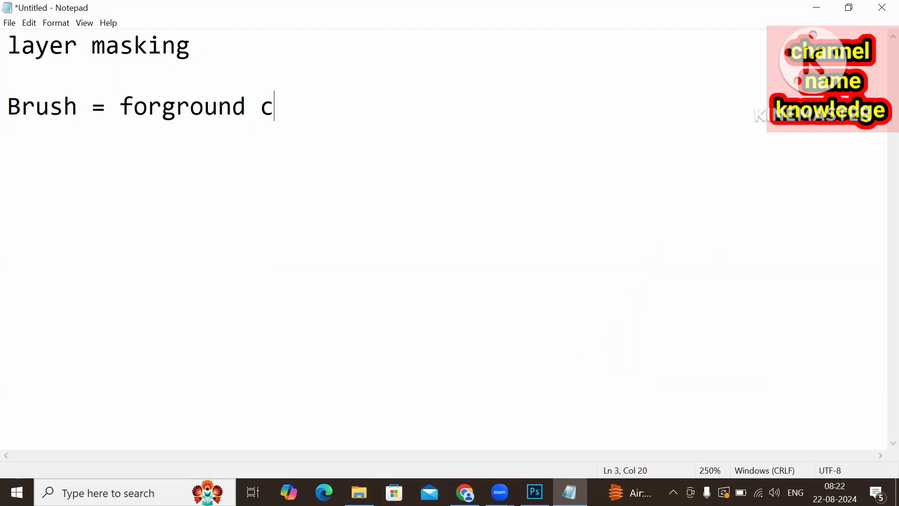
{"action": "type", "text": "olour"}
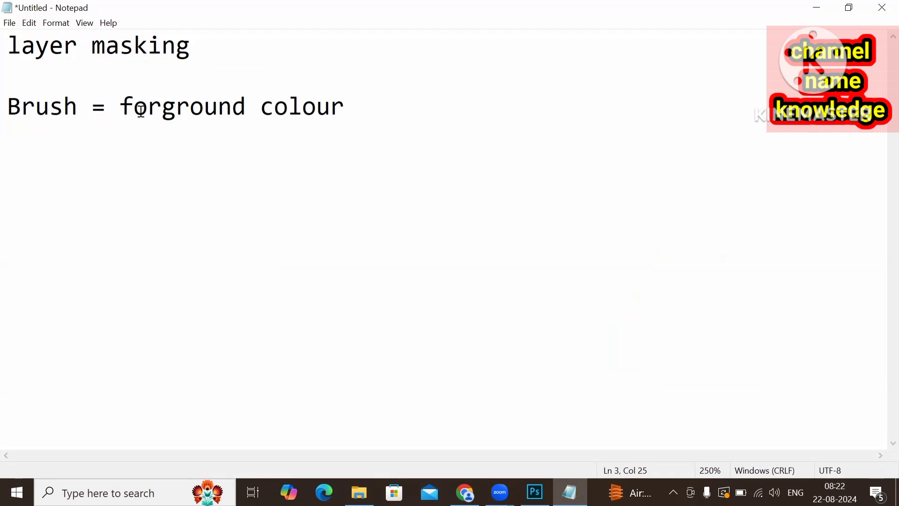
{"action": "left_click", "coordinate": [203, 52]}
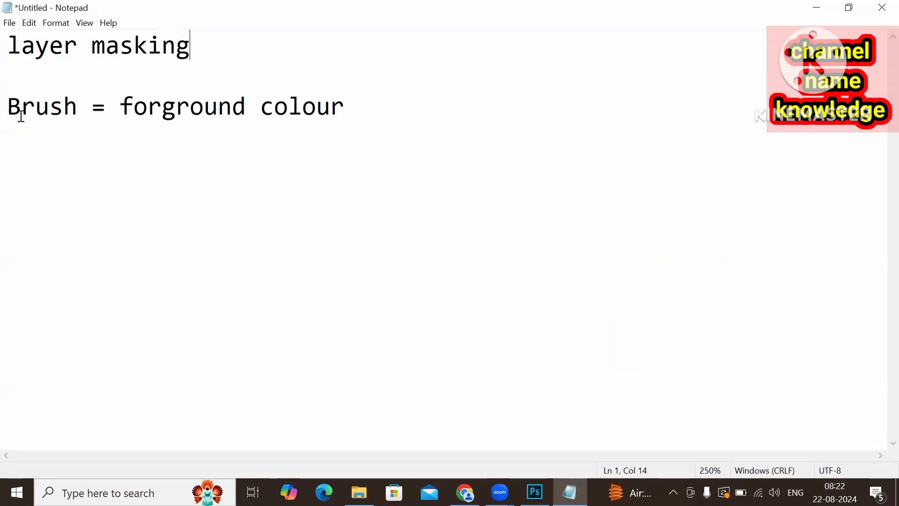
{"action": "left_click_drag", "start_coordinate": [9, 116], "coordinate": [43, 125]}
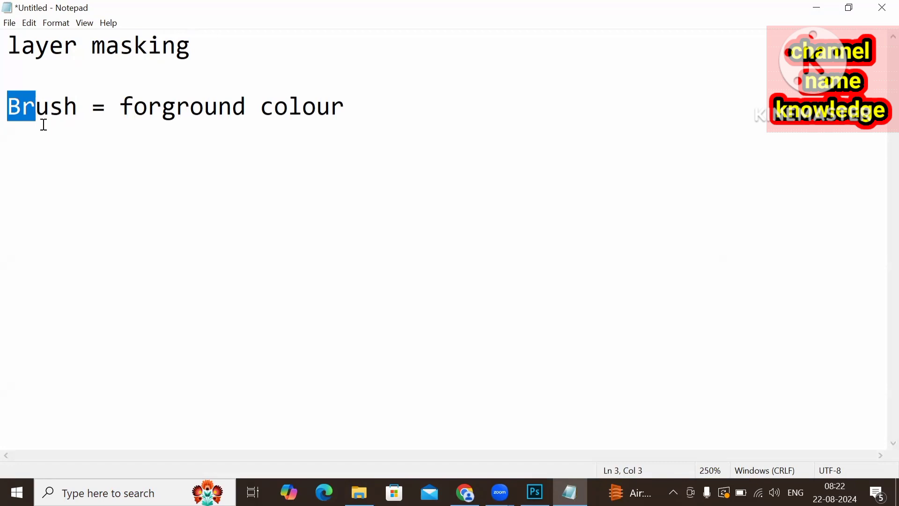
{"action": "left_click_drag", "start_coordinate": [117, 114], "coordinate": [367, 132]}
Add the lines "White" and "Black" below the Brush line in the note.
{"action": "left_click", "coordinate": [367, 124]}
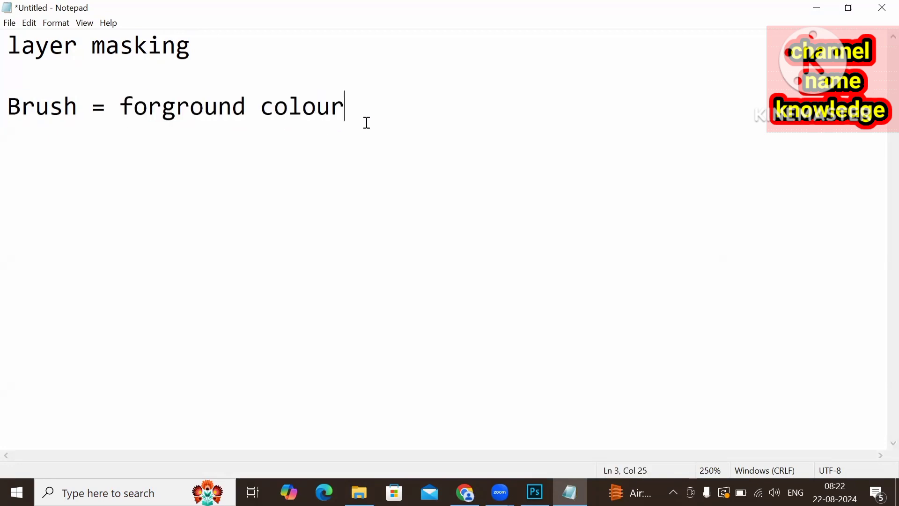
{"action": "key", "text": "Return"}
{"action": "type", "text": "White"}
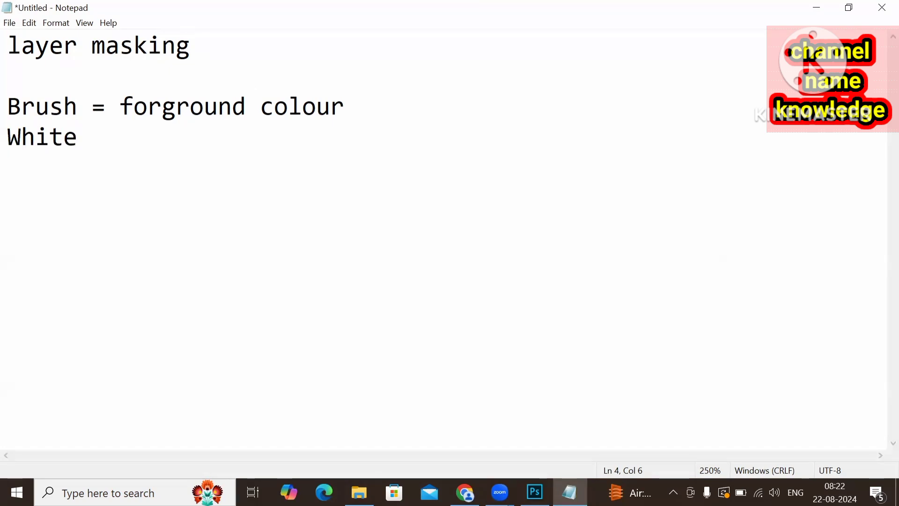
{"action": "key", "text": "Return"}
{"action": "type", "text": "Black"}
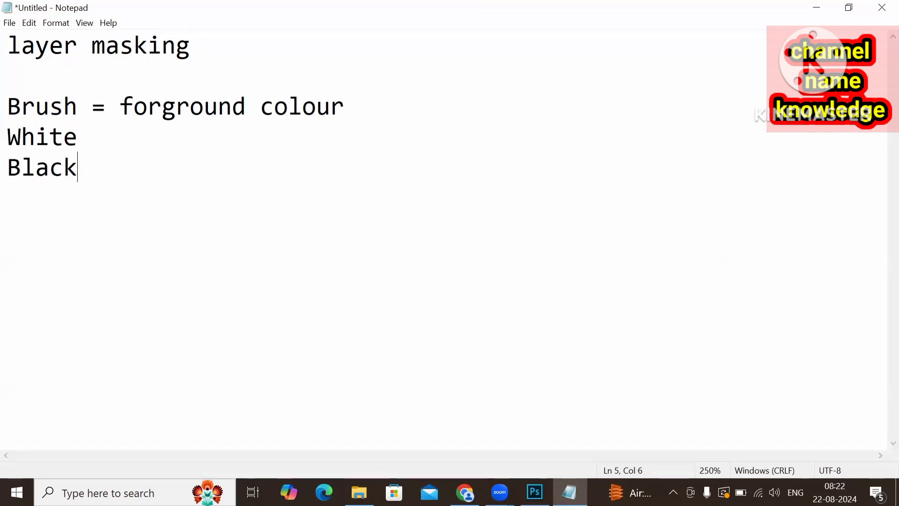
{"action": "left_click", "coordinate": [86, 139]}
{"action": "left_click", "coordinate": [105, 169]}
{"action": "key", "text": "Return"}
{"action": "left_click", "coordinate": [104, 174]}
{"action": "left_click", "coordinate": [16, 180], "text": "shift"}
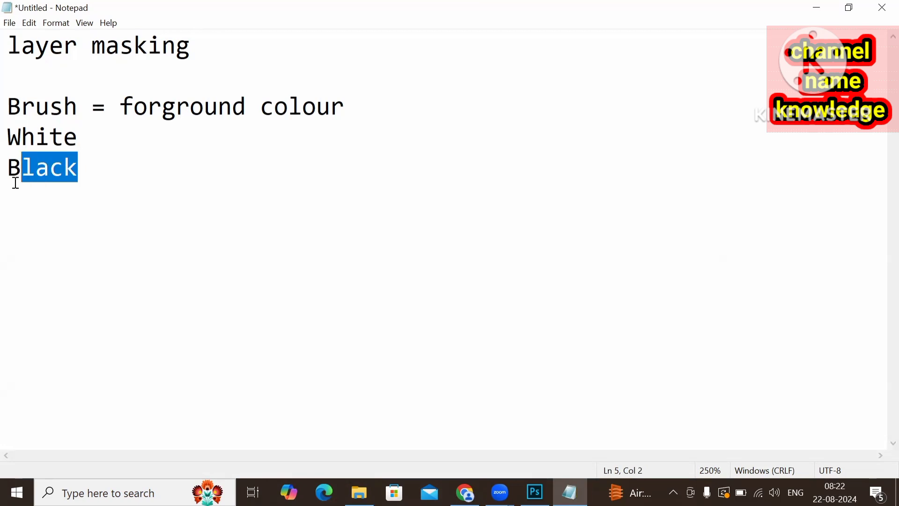
{"action": "left_click", "coordinate": [16, 183]}
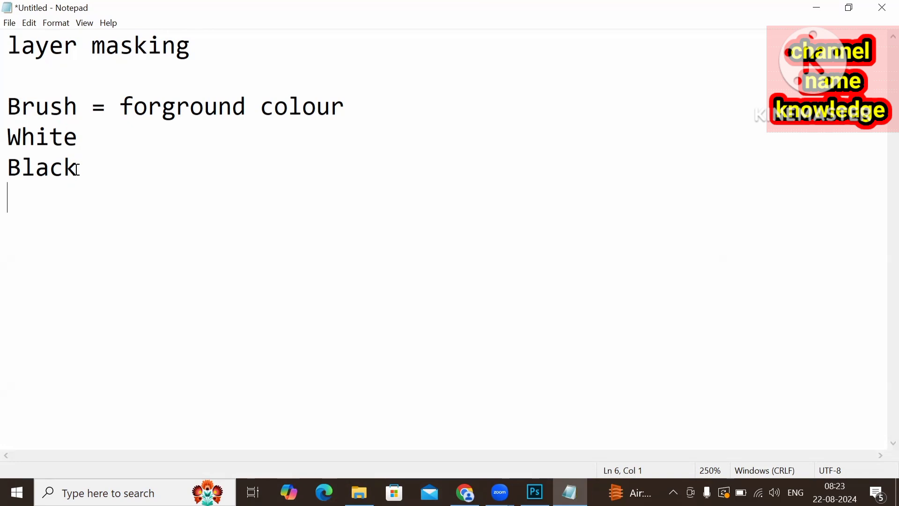
{"action": "left_click_drag", "start_coordinate": [77, 167], "coordinate": [27, 177]}
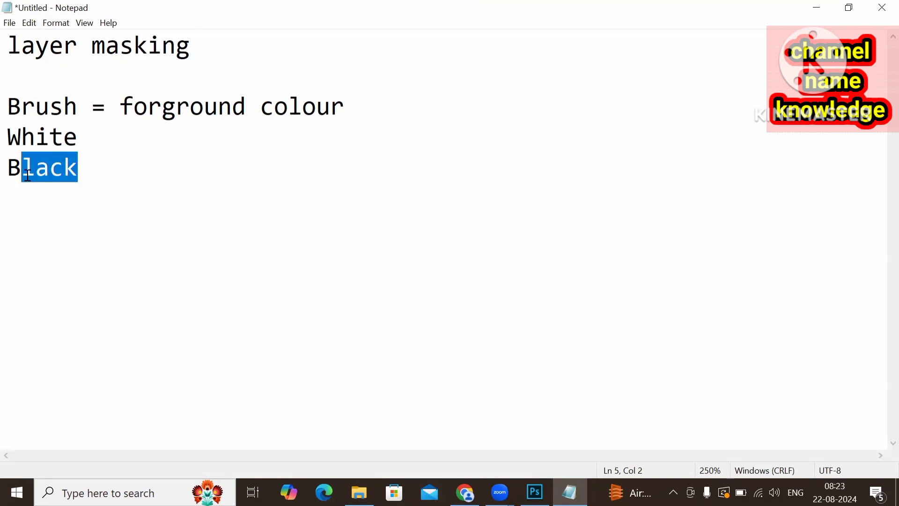
{"action": "left_click_drag", "start_coordinate": [80, 151], "coordinate": [8, 152]}
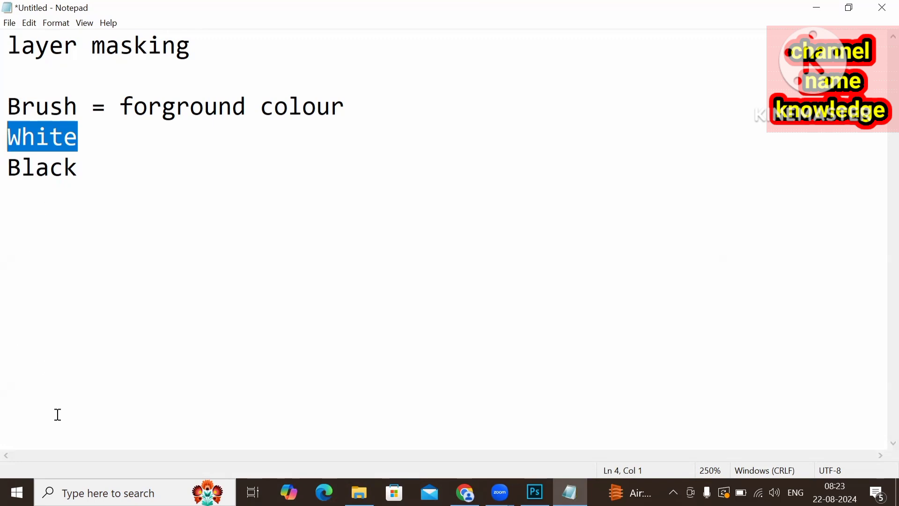
{"action": "key", "text": "alt+Tab"}
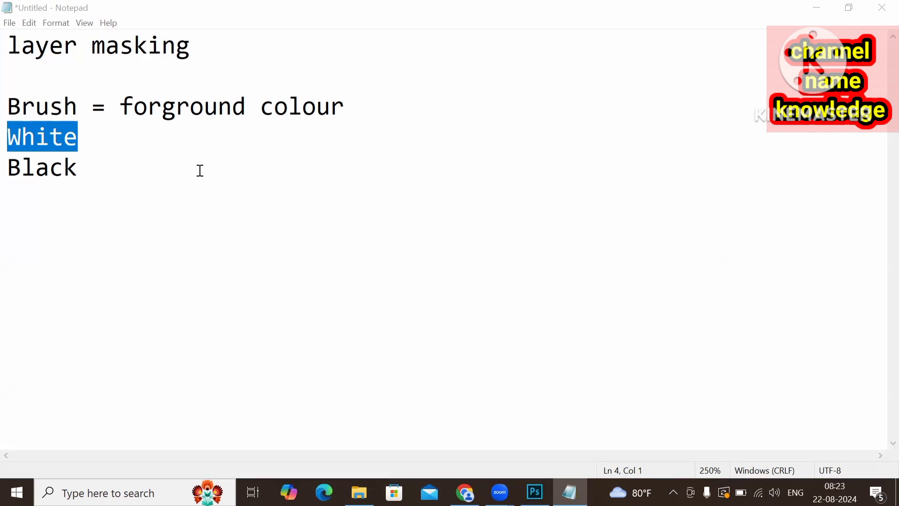
{"action": "left_click", "coordinate": [122, 107]}
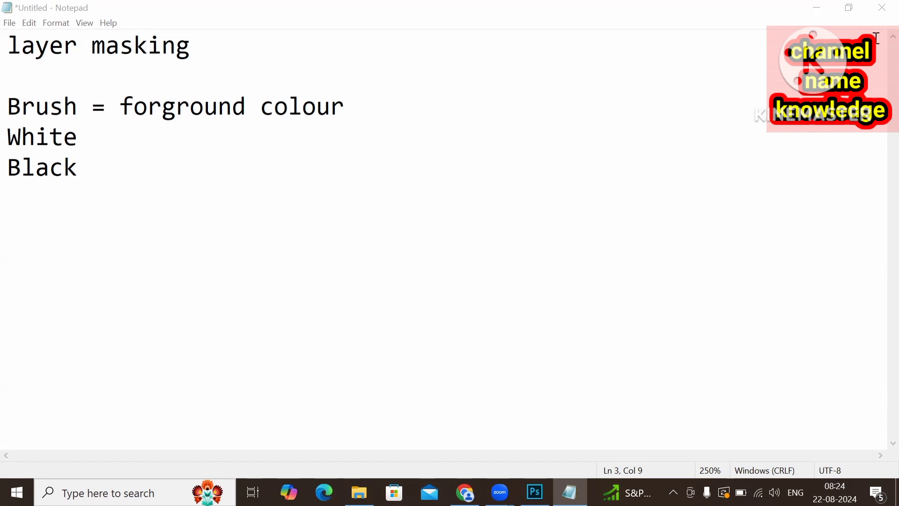
Minimize Notepad to return to Photoshop and move the lips left with the Move Tool to centre them on the canvas.
{"action": "left_click", "coordinate": [818, 7]}
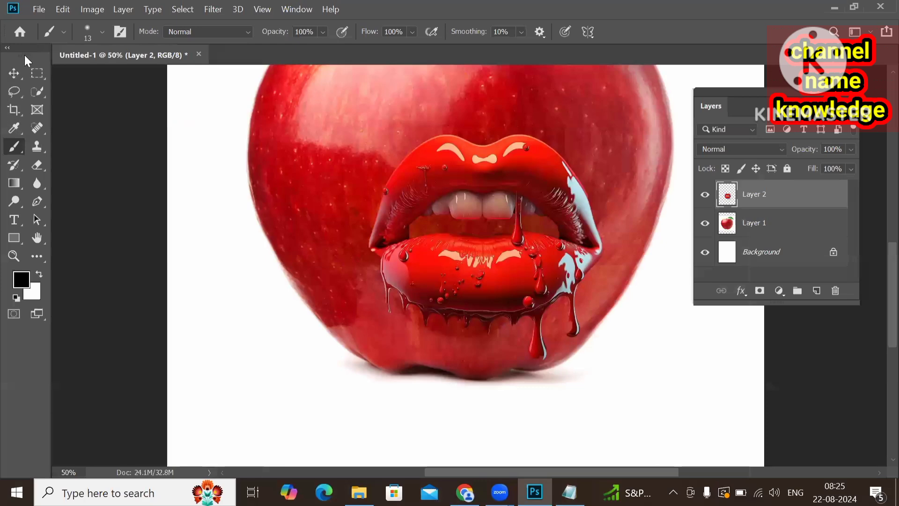
{"action": "left_click", "coordinate": [14, 71]}
{"action": "scroll", "coordinate": [550, 168], "scroll_direction": "up", "scroll_amount": 3}
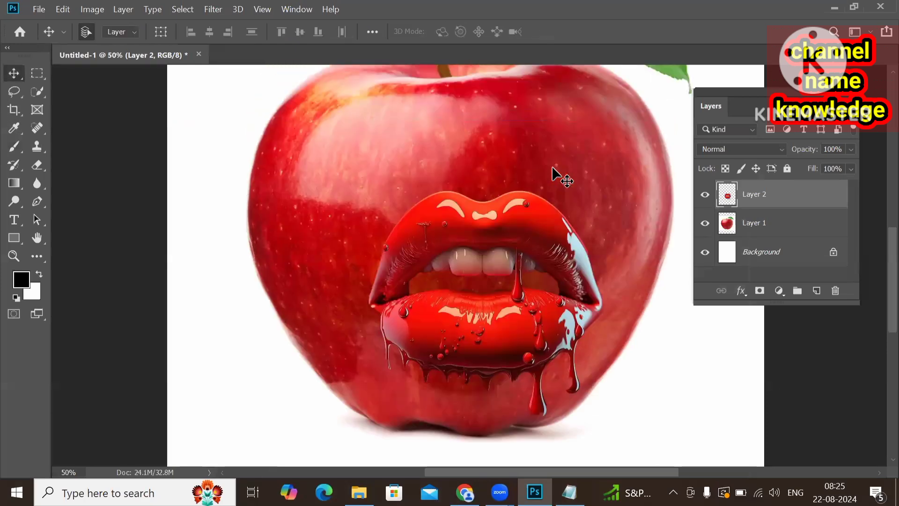
{"action": "scroll", "coordinate": [497, 164], "scroll_direction": "down", "scroll_amount": 1}
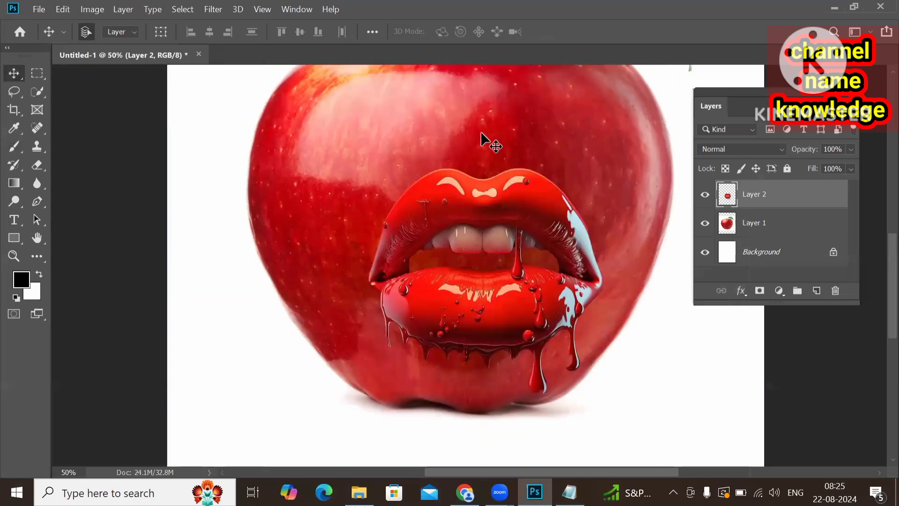
{"action": "mouse_move", "coordinate": [452, 201]}
{"action": "left_mouse_down"}
{"action": "mouse_move", "coordinate": [473, 169]}
{"action": "mouse_move", "coordinate": [421, 218]}
{"action": "mouse_move", "coordinate": [420, 201]}
{"action": "mouse_move", "coordinate": [447, 208]}
{"action": "left_mouse_up"}
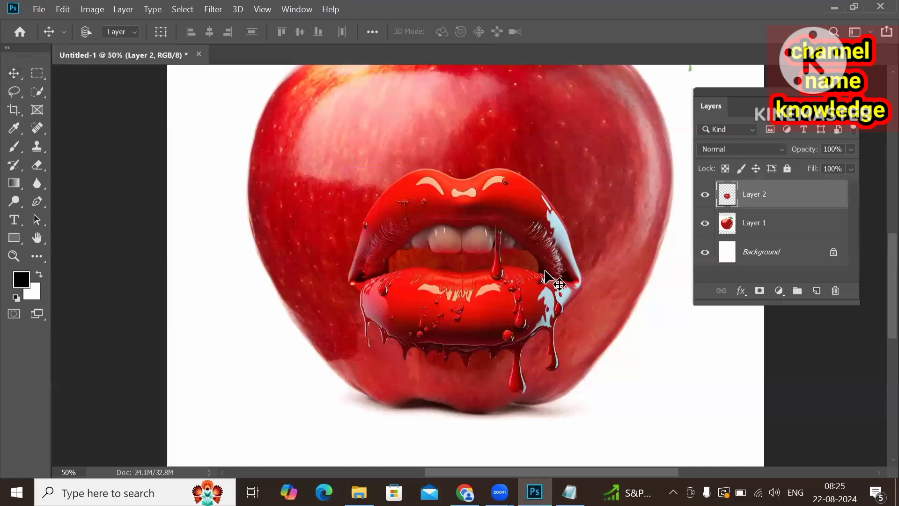
Scale the lips with Free Transform to 90.87% width and 81.37% height, and move them down 0.227 in.
{"action": "key", "text": "ctrl+t"}
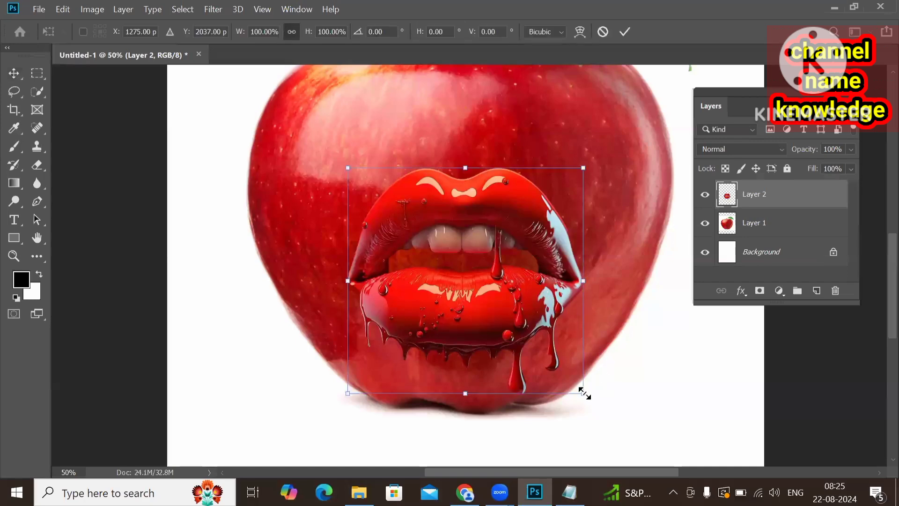
{"action": "left_click_drag", "start_coordinate": [582, 393], "coordinate": [572, 372]}
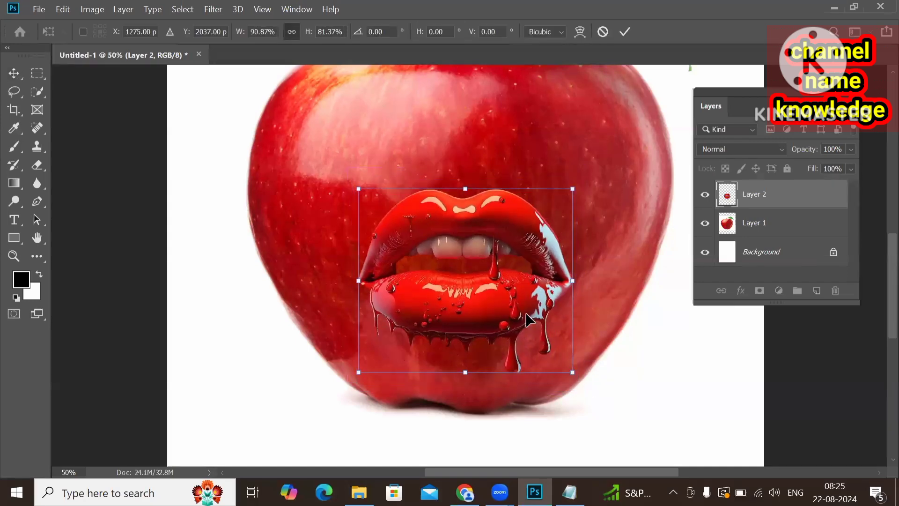
{"action": "left_click_drag", "start_coordinate": [520, 310], "coordinate": [517, 326]}
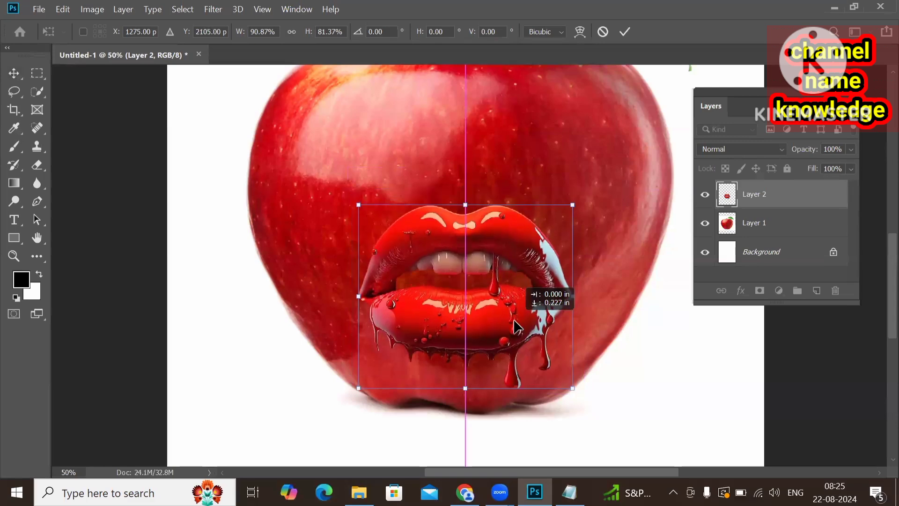
{"action": "key", "text": "Return"}
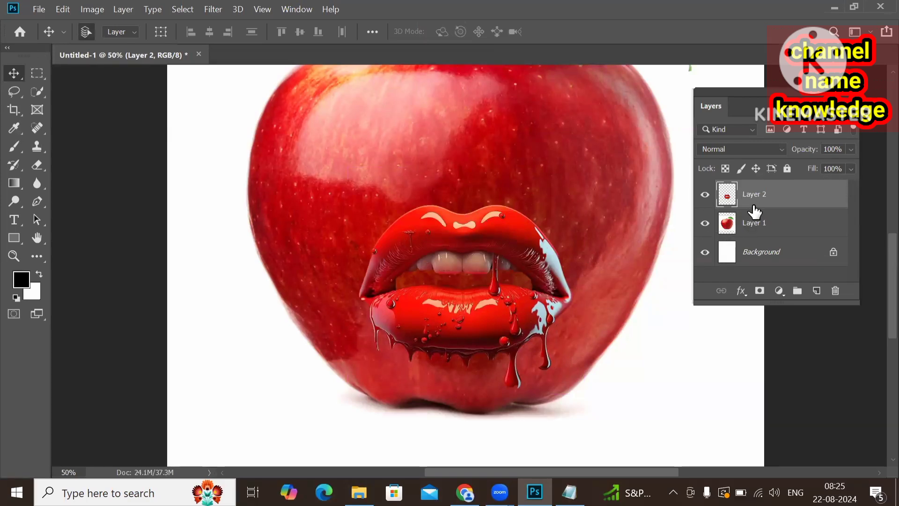
{"action": "left_click", "coordinate": [757, 226]}
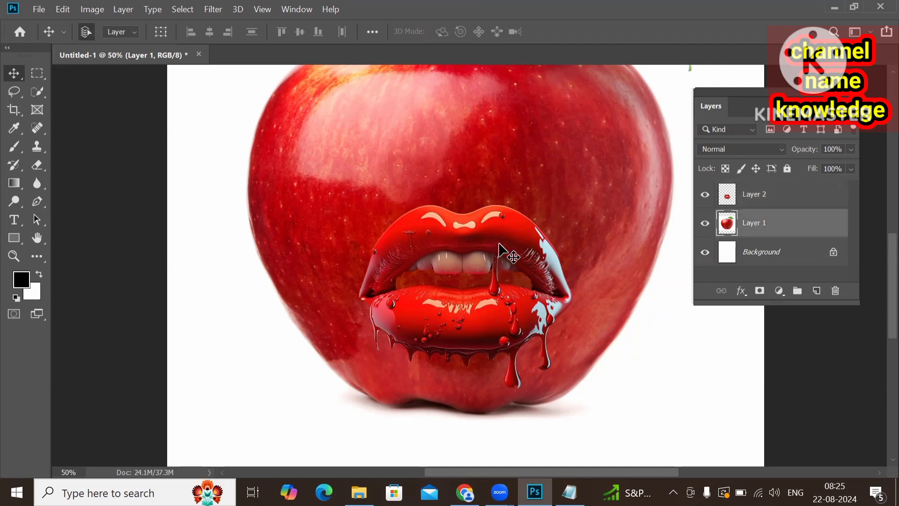
{"action": "left_click", "coordinate": [761, 195]}
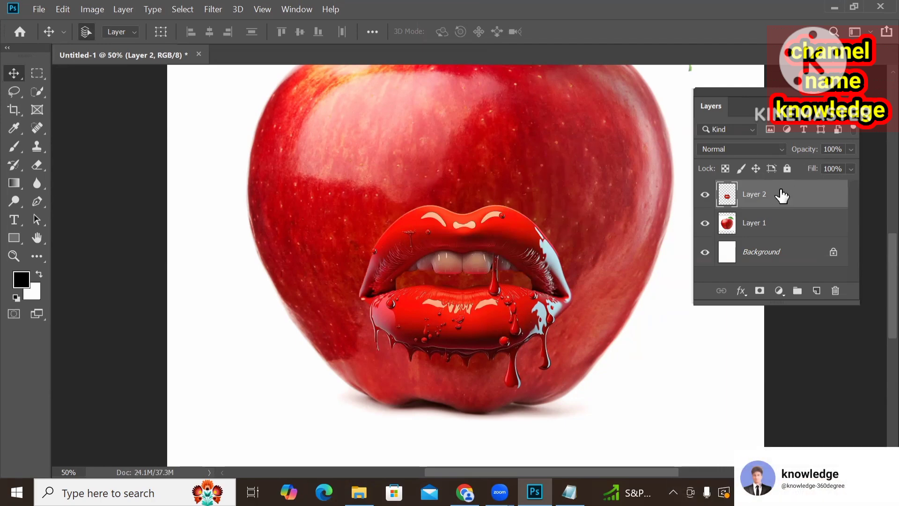
Add a layer mask to Layer 2, the lips layer, and make the mask active for editing.
{"action": "left_click", "coordinate": [759, 291]}
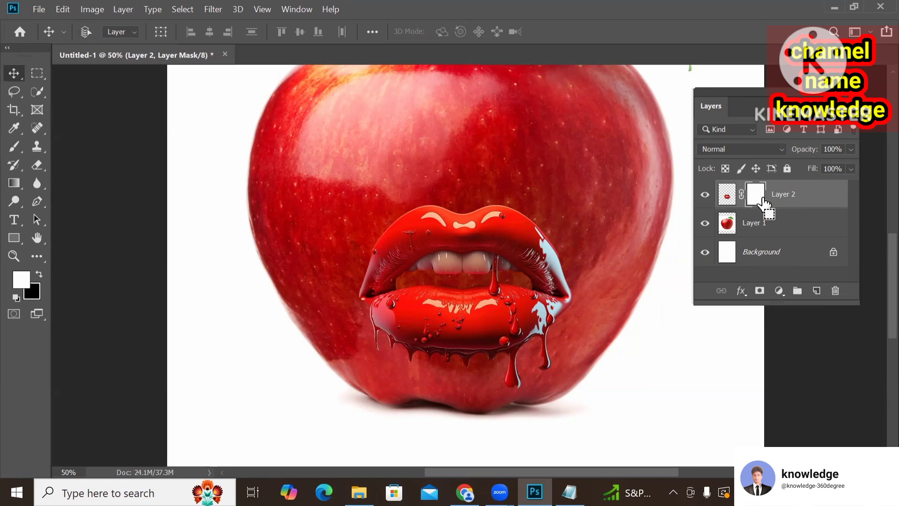
{"action": "key", "text": "ctrl+z"}
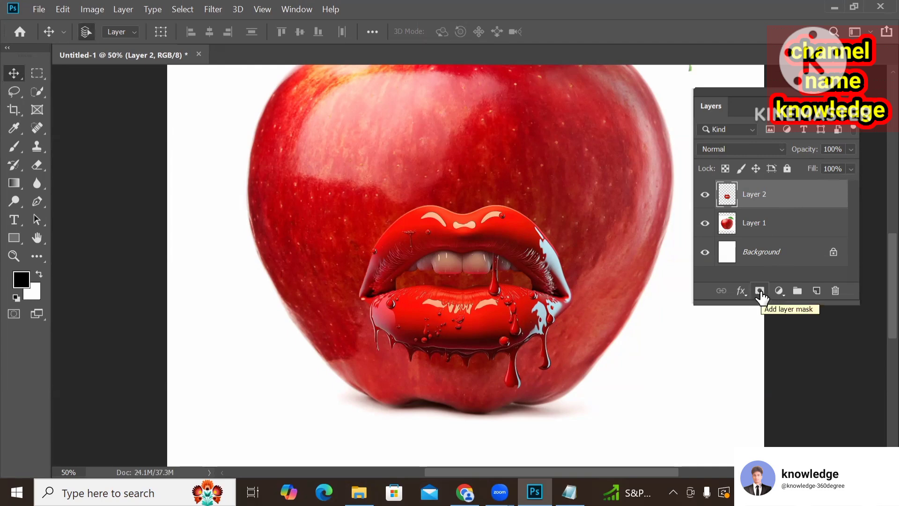
{"action": "left_click", "coordinate": [760, 292]}
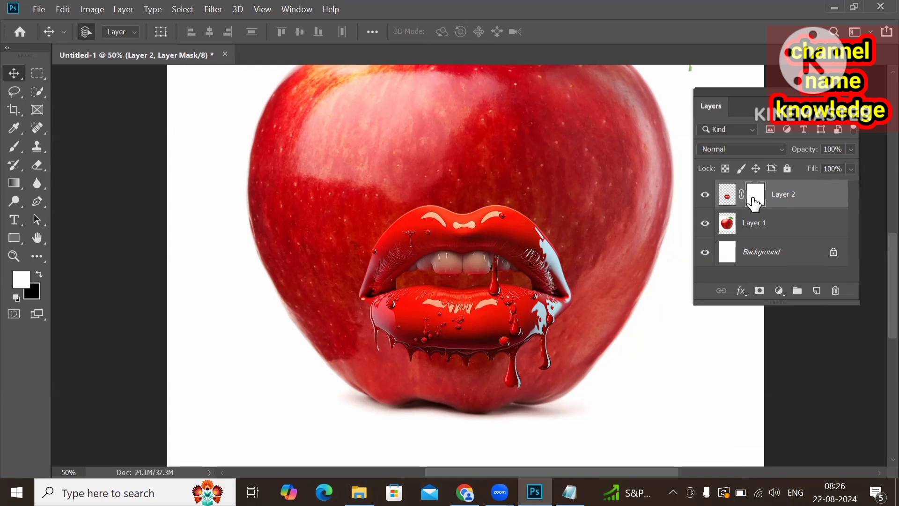
{"action": "left_click", "coordinate": [725, 200]}
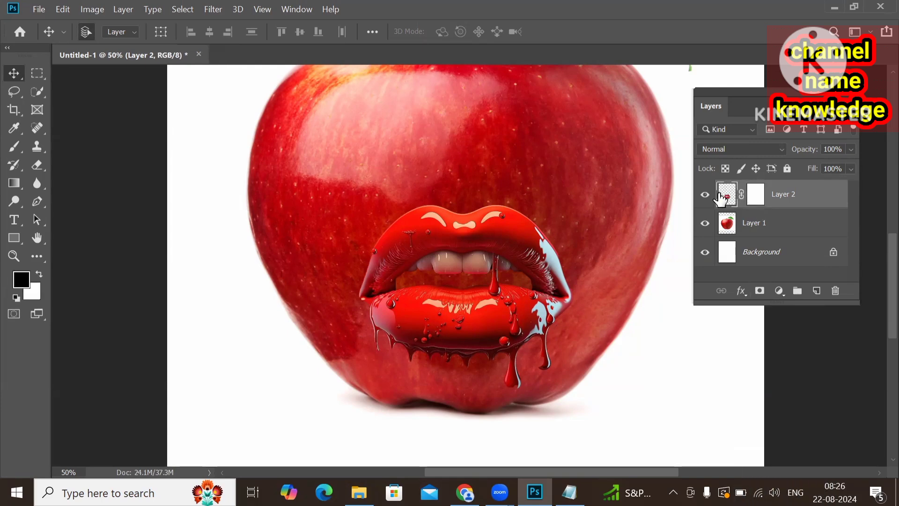
{"action": "left_click", "coordinate": [756, 200]}
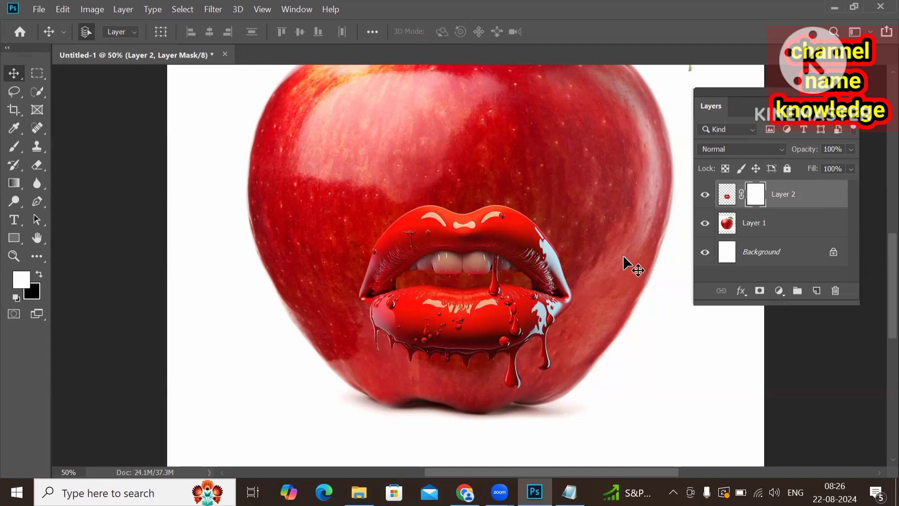
Activate the Brush Tool and set the foreground colour to near-black 050101 for painting on the mask.
{"action": "left_click", "coordinate": [19, 145]}
{"action": "left_click", "coordinate": [72, 146]}
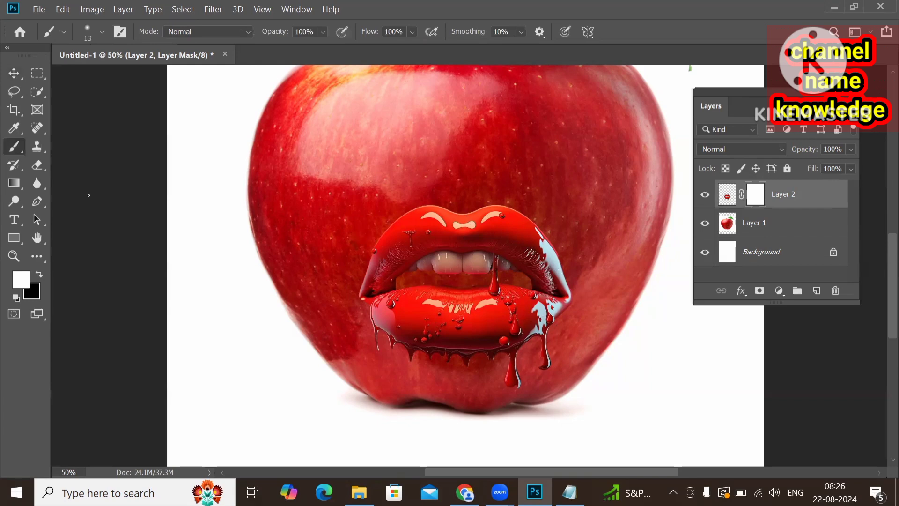
{"action": "left_click", "coordinate": [25, 284]}
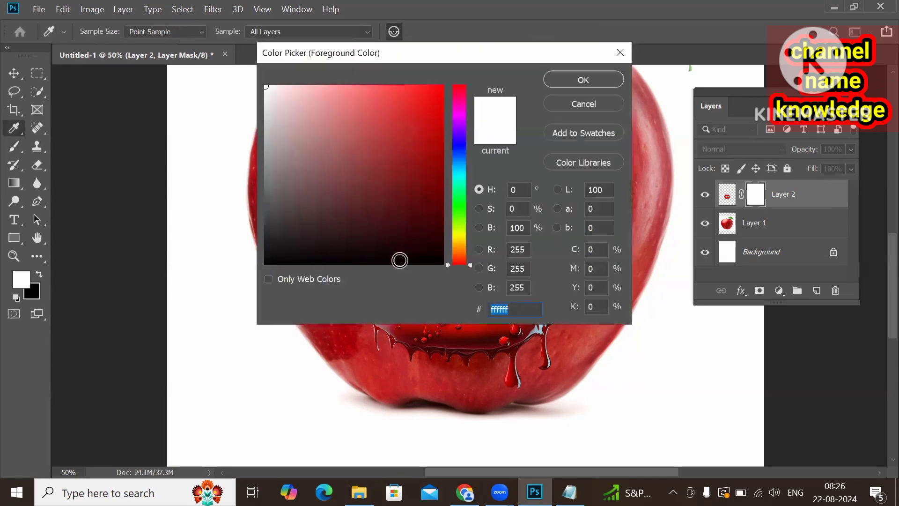
{"action": "left_click", "coordinate": [402, 262]}
{"action": "left_click", "coordinate": [581, 82]}
{"action": "key", "text": "b"}
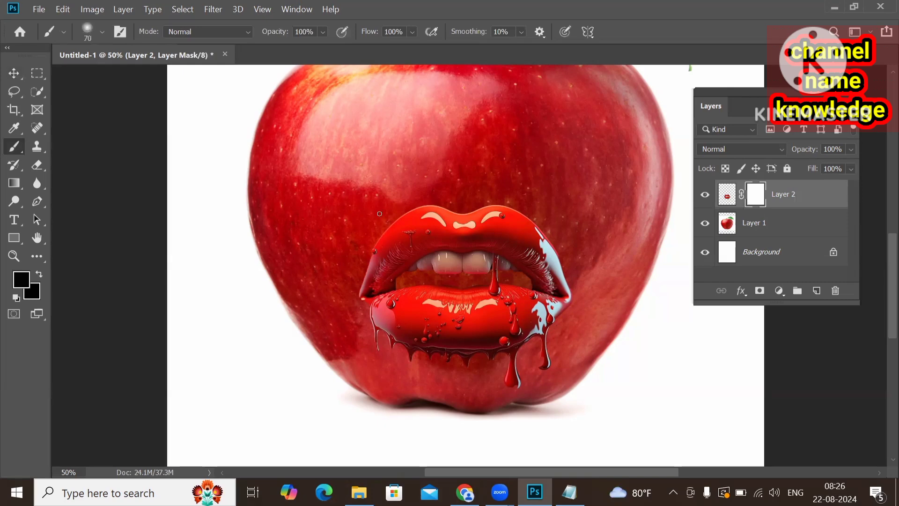
Enlarge the brush to 400 px and paint black on Layer 2's mask to hide the lips.
{"action": "key", "text": "bracketright"}
{"action": "key", "text": "bracketright"}
{"action": "key", "text": "bracketright"}
{"action": "key", "text": "bracketright"}
{"action": "mouse_move", "coordinate": [412, 185]}
{"action": "left_mouse_down"}
{"action": "mouse_move", "coordinate": [359, 248]}
{"action": "mouse_move", "coordinate": [440, 203]}
{"action": "mouse_move", "coordinate": [522, 201]}
{"action": "mouse_move", "coordinate": [555, 213]}
{"action": "mouse_move", "coordinate": [481, 210]}
{"action": "mouse_move", "coordinate": [366, 234]}
{"action": "mouse_move", "coordinate": [353, 279]}
{"action": "mouse_move", "coordinate": [400, 312]}
{"action": "mouse_move", "coordinate": [513, 321]}
{"action": "mouse_move", "coordinate": [589, 291]}
{"action": "mouse_move", "coordinate": [485, 251]}
{"action": "mouse_move", "coordinate": [384, 253]}
{"action": "mouse_move", "coordinate": [383, 326]}
{"action": "mouse_move", "coordinate": [494, 350]}
{"action": "mouse_move", "coordinate": [598, 347]}
{"action": "mouse_move", "coordinate": [405, 258]}
{"action": "mouse_move", "coordinate": [539, 256]}
{"action": "mouse_move", "coordinate": [384, 279]}
{"action": "mouse_move", "coordinate": [602, 248]}
{"action": "mouse_move", "coordinate": [578, 248]}
{"action": "mouse_move", "coordinate": [558, 187]}
{"action": "mouse_move", "coordinate": [402, 177]}
{"action": "mouse_move", "coordinate": [495, 308]}
{"action": "mouse_move", "coordinate": [518, 220]}
{"action": "mouse_move", "coordinate": [472, 197]}
{"action": "mouse_move", "coordinate": [371, 218]}
{"action": "left_mouse_up"}
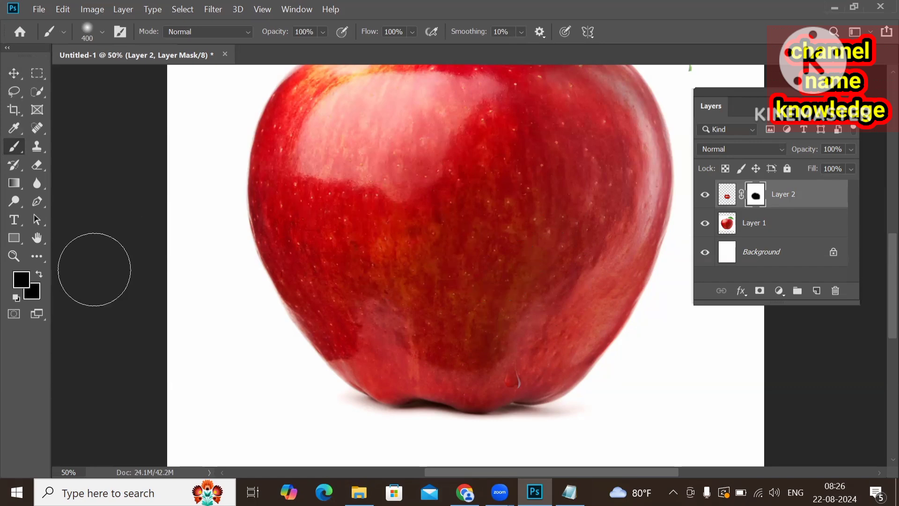
Set the foreground colour to near-white f6f4f4 and paint over the hidden area of the mask to restore the lips.
{"action": "left_click", "coordinate": [22, 280]}
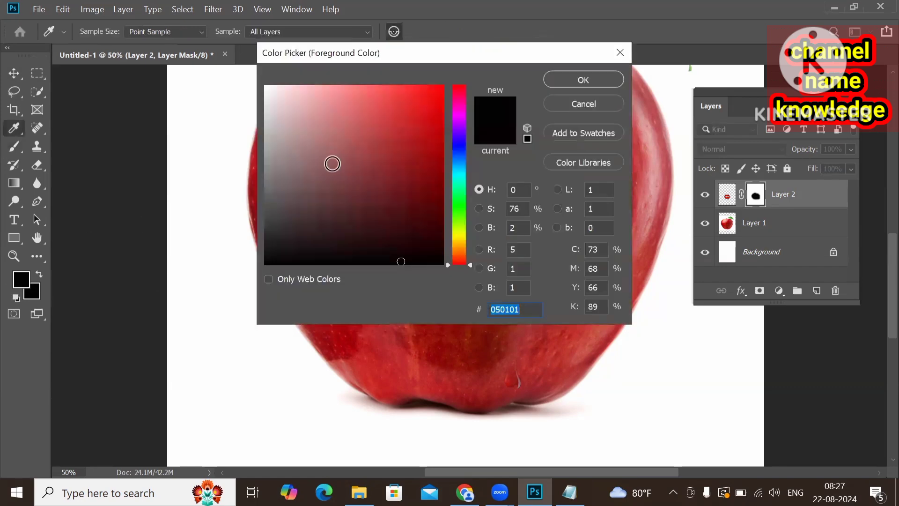
{"action": "left_click", "coordinate": [267, 95]}
{"action": "left_click", "coordinate": [570, 80]}
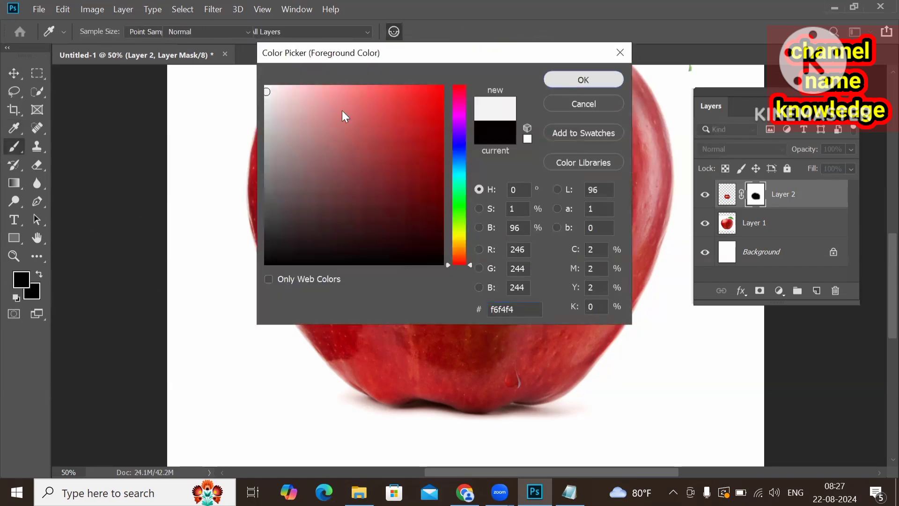
{"action": "mouse_move", "coordinate": [387, 243]}
{"action": "left_mouse_down"}
{"action": "mouse_move", "coordinate": [508, 218]}
{"action": "mouse_move", "coordinate": [554, 236]}
{"action": "mouse_move", "coordinate": [572, 258]}
{"action": "mouse_move", "coordinate": [475, 212]}
{"action": "mouse_move", "coordinate": [386, 249]}
{"action": "mouse_move", "coordinate": [400, 287]}
{"action": "mouse_move", "coordinate": [482, 268]}
{"action": "mouse_move", "coordinate": [539, 271]}
{"action": "mouse_move", "coordinate": [547, 311]}
{"action": "mouse_move", "coordinate": [482, 330]}
{"action": "mouse_move", "coordinate": [410, 325]}
{"action": "mouse_move", "coordinate": [372, 308]}
{"action": "mouse_move", "coordinate": [367, 315]}
{"action": "mouse_move", "coordinate": [451, 347]}
{"action": "mouse_move", "coordinate": [548, 317]}
{"action": "mouse_move", "coordinate": [538, 217]}
{"action": "mouse_move", "coordinate": [385, 238]}
{"action": "mouse_move", "coordinate": [354, 293]}
{"action": "mouse_move", "coordinate": [408, 285]}
{"action": "left_mouse_up"}
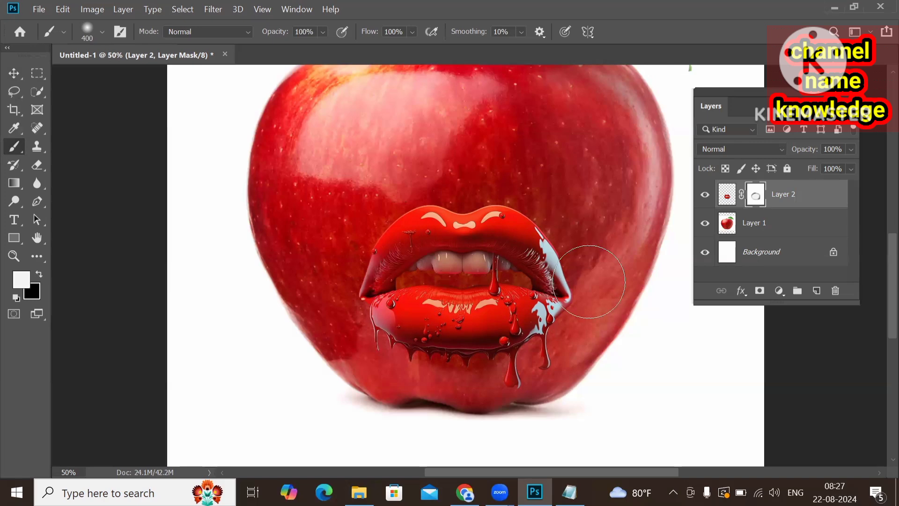
Make Layer 2's mask active again and set the foreground colour to near-black 030101.
{"action": "scroll", "coordinate": [537, 291], "scroll_direction": "down", "scroll_amount": 1}
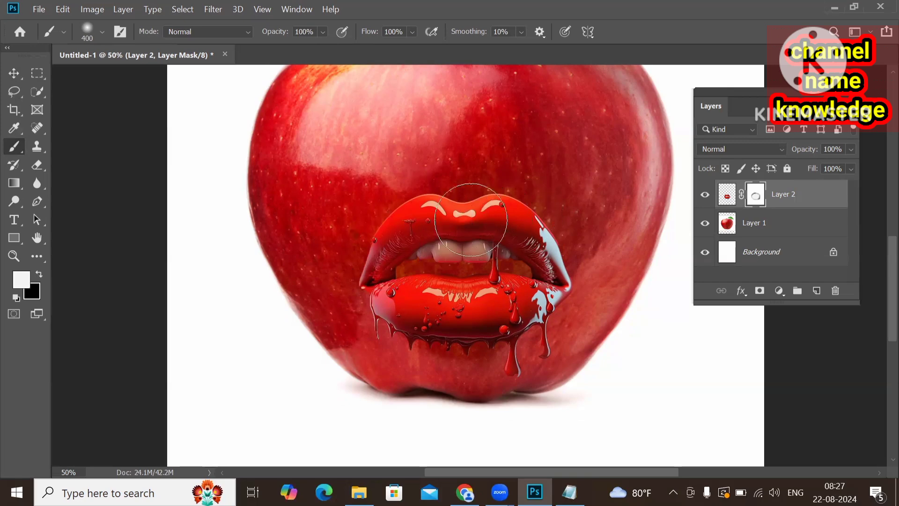
{"action": "left_click", "coordinate": [775, 196]}
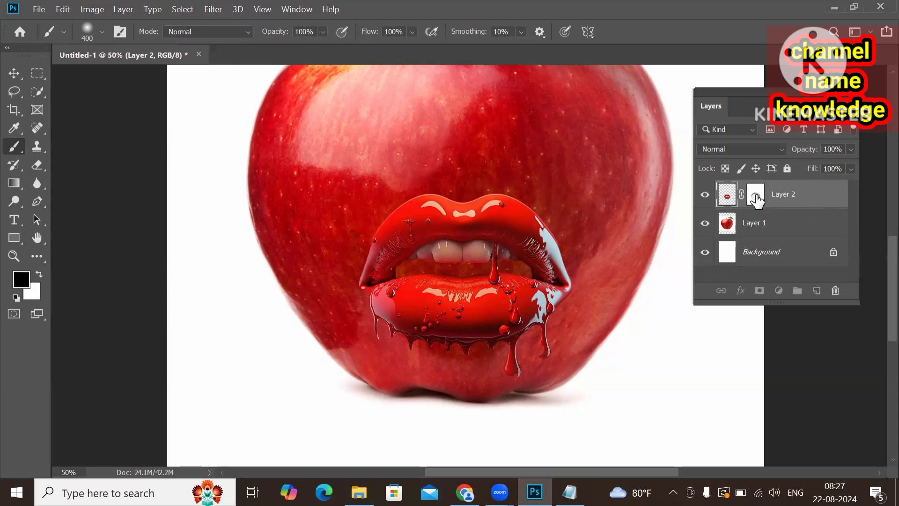
{"action": "left_click", "coordinate": [757, 197]}
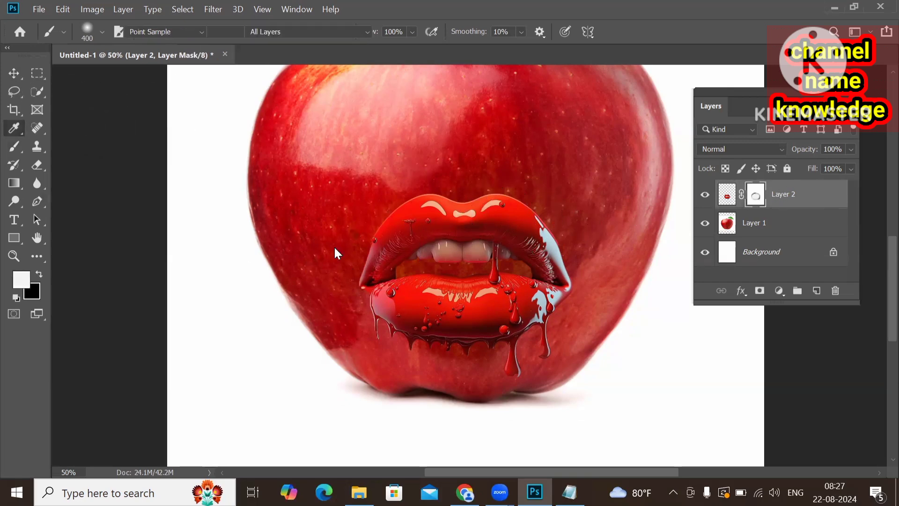
{"action": "left_click", "coordinate": [405, 263]}
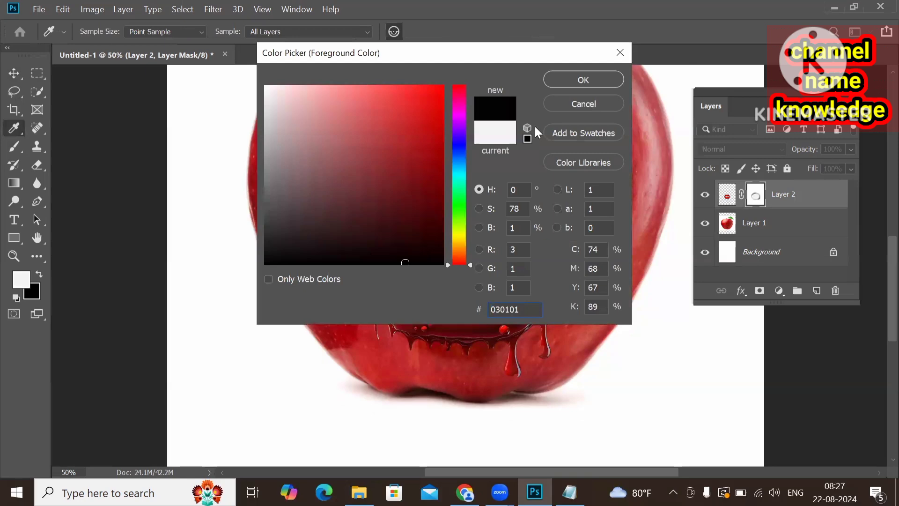
{"action": "key", "text": "b"}
{"action": "left_click", "coordinate": [563, 84]}
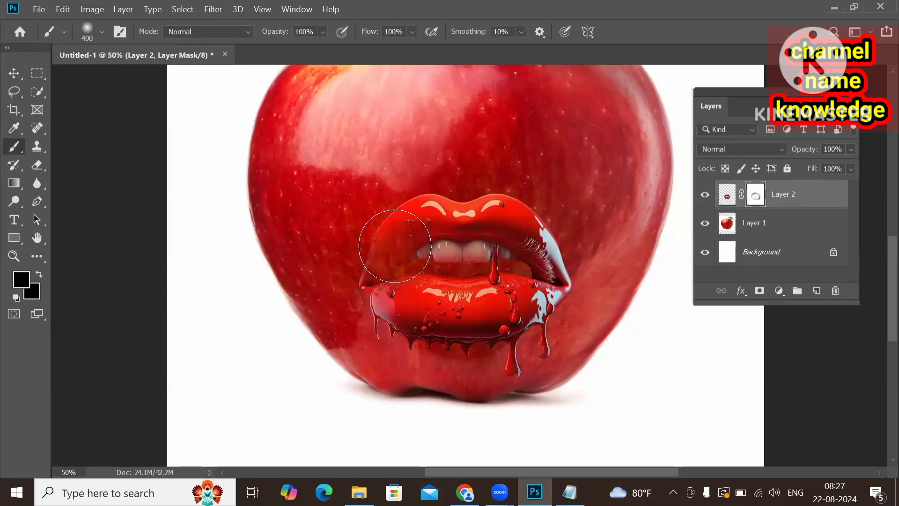
Paint black over the lips on the mask at full opacity, and undo the strokes.
{"action": "mouse_move", "coordinate": [395, 246]}
{"action": "left_mouse_down"}
{"action": "mouse_move", "coordinate": [504, 196]}
{"action": "mouse_move", "coordinate": [538, 215]}
{"action": "mouse_move", "coordinate": [547, 233]}
{"action": "mouse_move", "coordinate": [489, 204]}
{"action": "mouse_move", "coordinate": [364, 235]}
{"action": "mouse_move", "coordinate": [373, 268]}
{"action": "mouse_move", "coordinate": [576, 274]}
{"action": "mouse_move", "coordinate": [377, 312]}
{"action": "mouse_move", "coordinate": [438, 305]}
{"action": "left_mouse_up"}
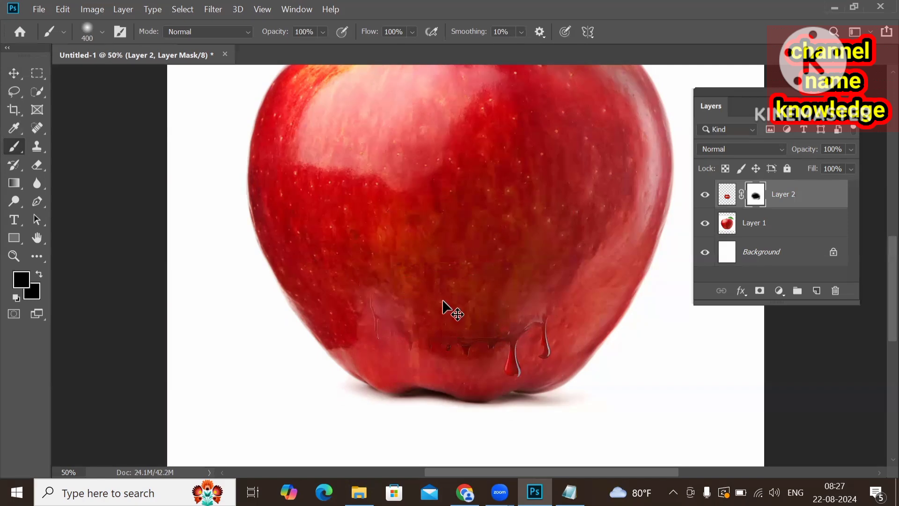
{"action": "key", "text": "ctrl+z"}
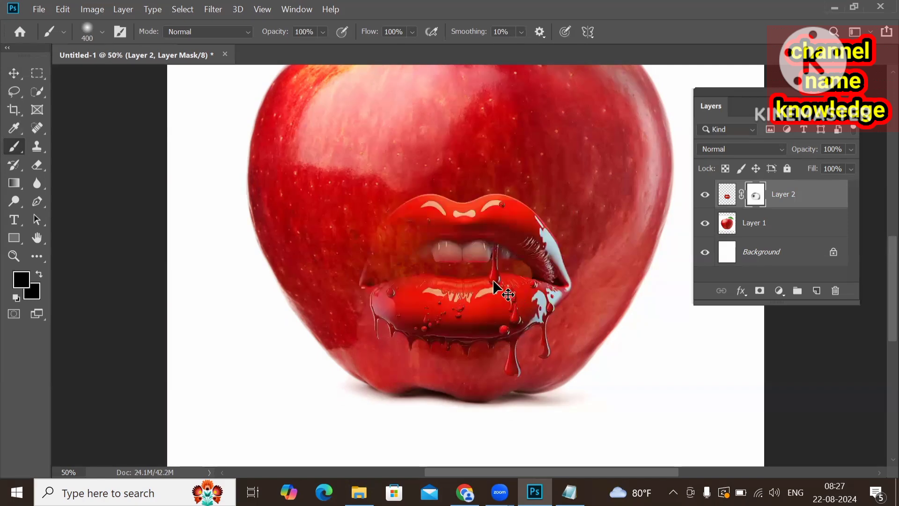
{"action": "key", "text": "ctrl+z"}
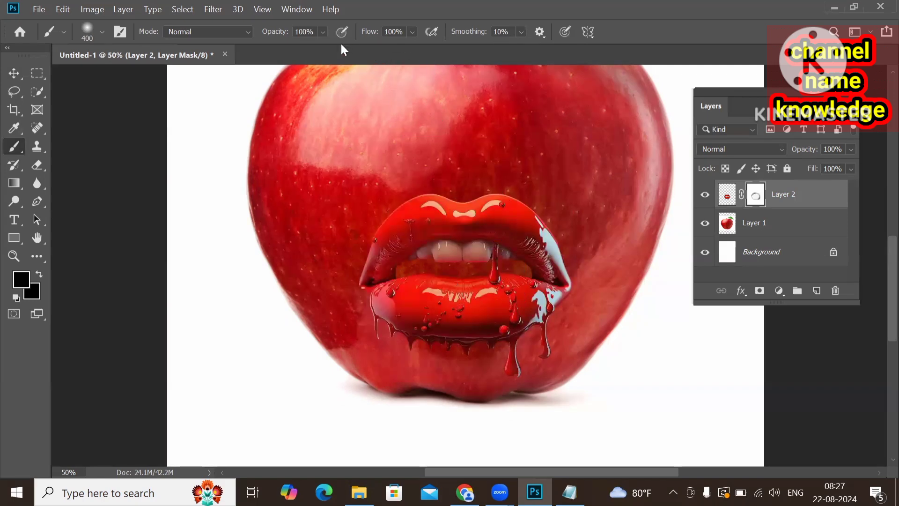
Set the brush to 39% opacity and 125 px, and paint black along the upper lip's outer edge to blend it.
{"action": "left_click", "coordinate": [325, 33]}
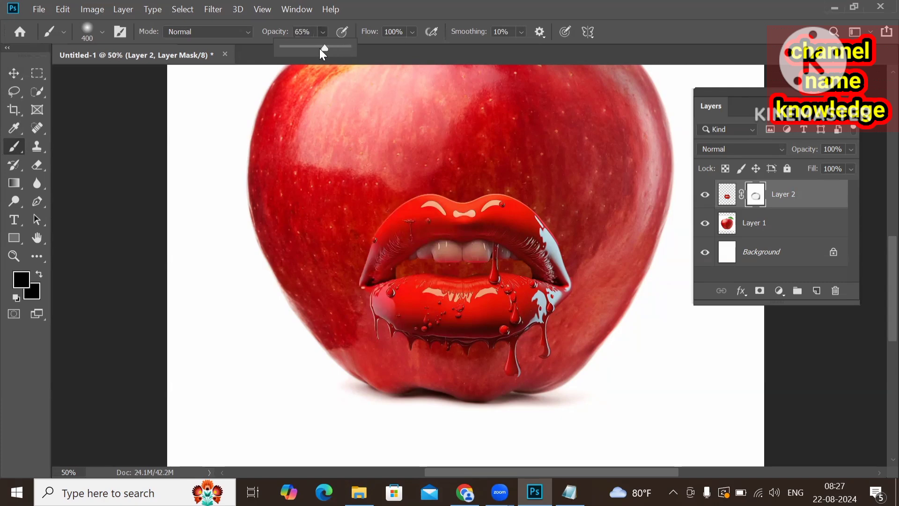
{"action": "left_click_drag", "start_coordinate": [322, 51], "coordinate": [308, 49]}
{"action": "key", "text": "bracketleft"}
{"action": "key", "text": "bracketleft"}
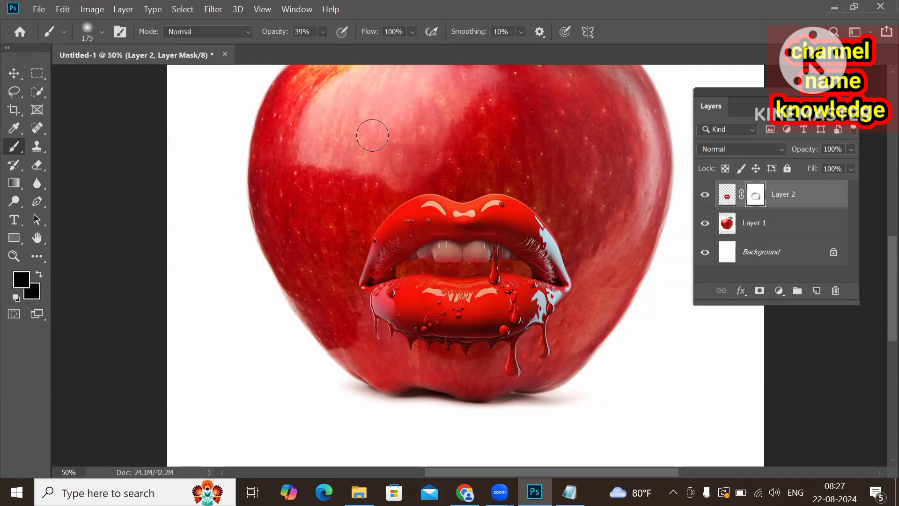
{"action": "scroll", "coordinate": [428, 167], "scroll_direction": "up", "scroll_amount": 2}
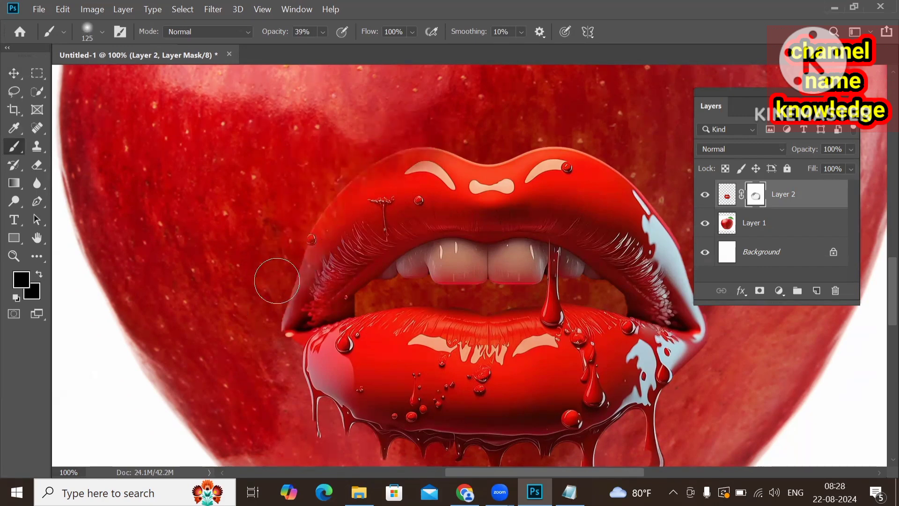
{"action": "mouse_move", "coordinate": [263, 322]}
{"action": "left_mouse_down"}
{"action": "mouse_move", "coordinate": [290, 249]}
{"action": "mouse_move", "coordinate": [268, 307]}
{"action": "mouse_move", "coordinate": [352, 172]}
{"action": "mouse_move", "coordinate": [427, 135]}
{"action": "mouse_move", "coordinate": [401, 139]}
{"action": "mouse_move", "coordinate": [568, 144]}
{"action": "mouse_move", "coordinate": [501, 150]}
{"action": "mouse_move", "coordinate": [427, 144]}
{"action": "mouse_move", "coordinate": [608, 135]}
{"action": "mouse_move", "coordinate": [417, 146]}
{"action": "mouse_move", "coordinate": [583, 136]}
{"action": "mouse_move", "coordinate": [653, 176]}
{"action": "mouse_move", "coordinate": [717, 323]}
{"action": "mouse_move", "coordinate": [696, 227]}
{"action": "mouse_move", "coordinate": [642, 163]}
{"action": "mouse_move", "coordinate": [575, 142]}
{"action": "mouse_move", "coordinate": [635, 164]}
{"action": "mouse_move", "coordinate": [674, 199]}
{"action": "mouse_move", "coordinate": [703, 252]}
{"action": "mouse_move", "coordinate": [638, 145]}
{"action": "mouse_move", "coordinate": [583, 130]}
{"action": "mouse_move", "coordinate": [665, 196]}
{"action": "mouse_move", "coordinate": [696, 244]}
{"action": "mouse_move", "coordinate": [629, 147]}
{"action": "mouse_move", "coordinate": [718, 274]}
{"action": "left_mouse_up"}
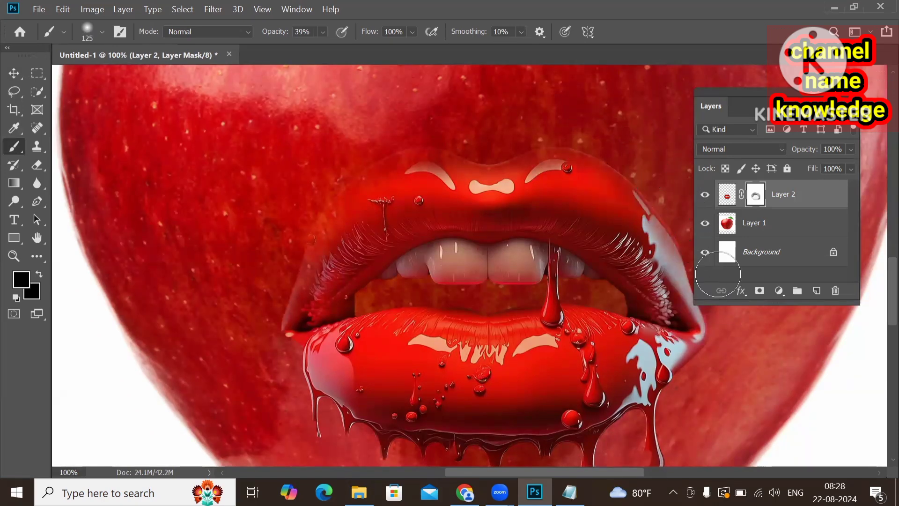
Fade the lower lip's bottom edge and drips into the apple with black mask strokes at 39% opacity.
{"action": "scroll", "coordinate": [491, 133], "scroll_direction": "down", "scroll_amount": 3}
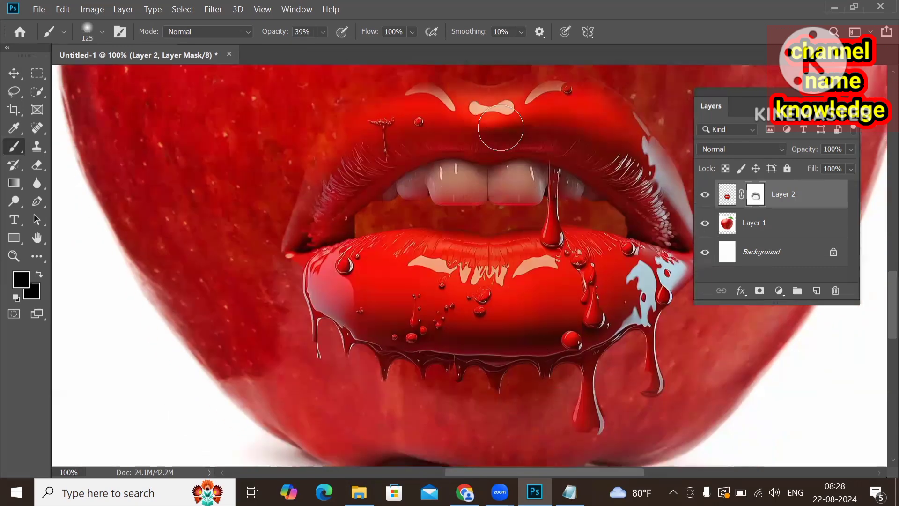
{"action": "scroll", "coordinate": [500, 128], "scroll_direction": "down", "scroll_amount": 2}
{"action": "mouse_move", "coordinate": [311, 273]}
{"action": "left_mouse_down"}
{"action": "mouse_move", "coordinate": [371, 298]}
{"action": "mouse_move", "coordinate": [462, 312]}
{"action": "mouse_move", "coordinate": [412, 315]}
{"action": "mouse_move", "coordinate": [312, 270]}
{"action": "mouse_move", "coordinate": [391, 310]}
{"action": "mouse_move", "coordinate": [517, 316]}
{"action": "mouse_move", "coordinate": [630, 291]}
{"action": "mouse_move", "coordinate": [587, 310]}
{"action": "mouse_move", "coordinate": [421, 334]}
{"action": "mouse_move", "coordinate": [544, 344]}
{"action": "mouse_move", "coordinate": [654, 313]}
{"action": "mouse_move", "coordinate": [651, 322]}
{"action": "mouse_move", "coordinate": [723, 210]}
{"action": "left_mouse_up"}
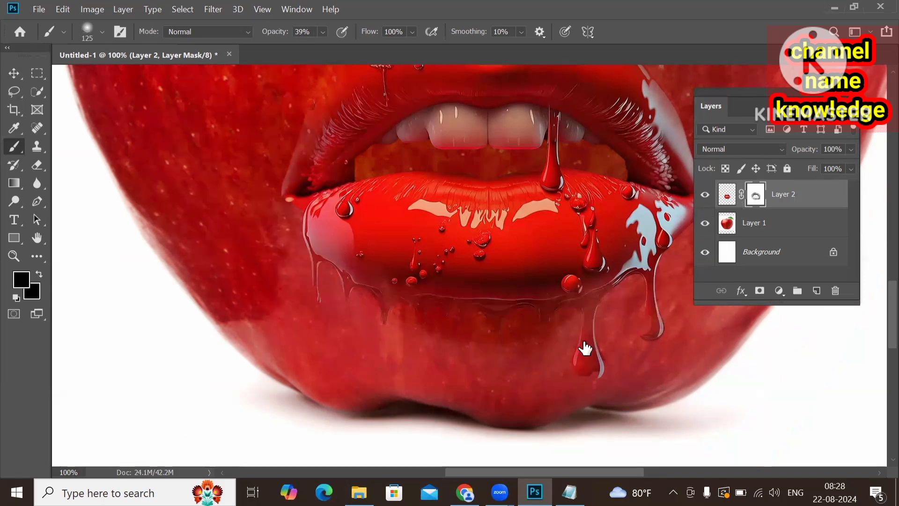
{"action": "scroll", "coordinate": [572, 325], "scroll_direction": "right", "scroll_amount": 5}
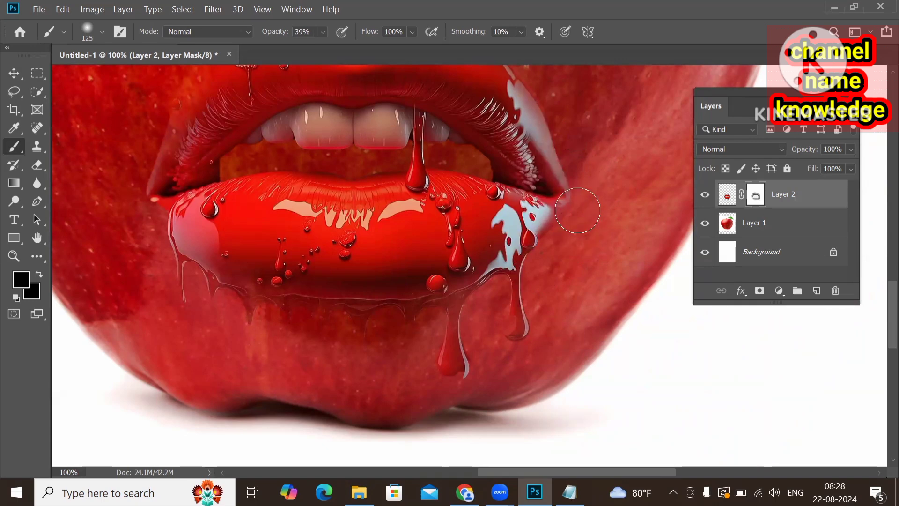
{"action": "scroll", "coordinate": [620, 264], "scroll_direction": "up", "scroll_amount": 1}
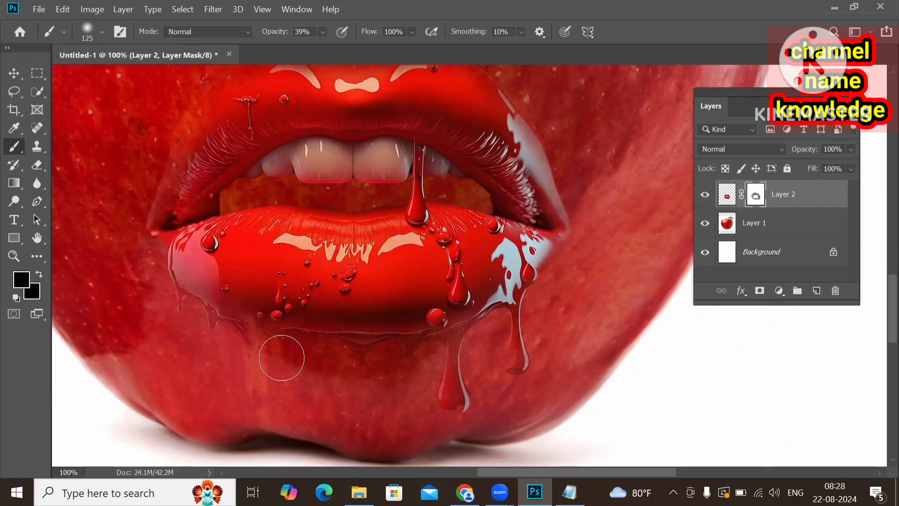
{"action": "scroll", "coordinate": [469, 184], "scroll_direction": "up", "scroll_amount": 2}
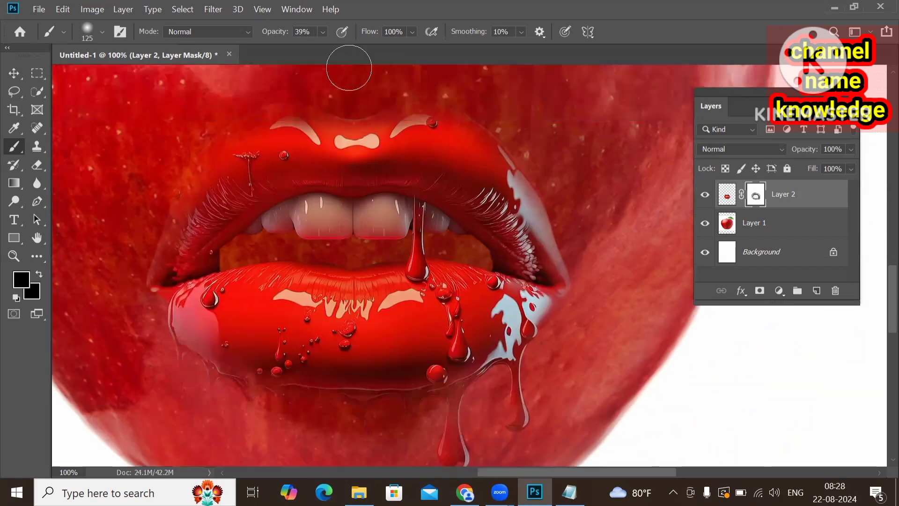
Lower the brush opacity to 8%, enlarge it to 200 px, and paint over the lips to soften them.
{"action": "left_click", "coordinate": [323, 32]}
{"action": "left_click_drag", "start_coordinate": [319, 48], "coordinate": [314, 48]}
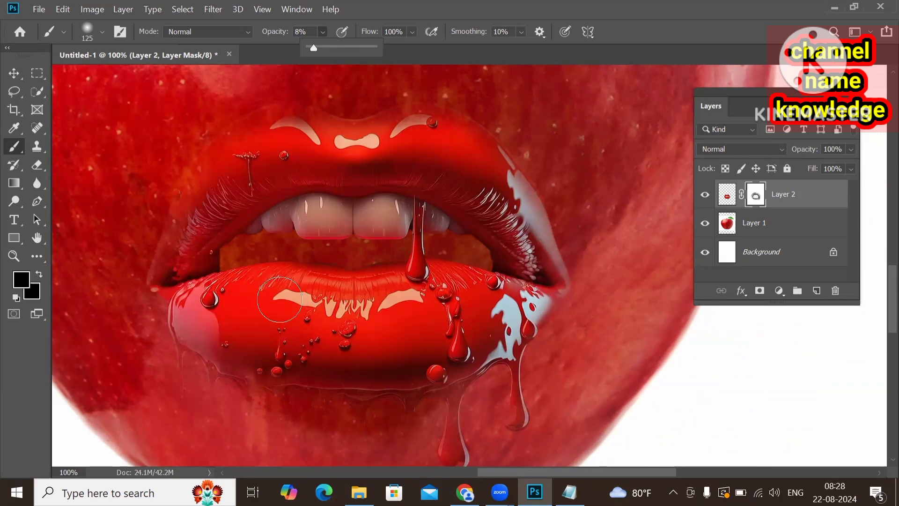
{"action": "key", "text": "bracketright"}
{"action": "key", "text": "bracketright"}
{"action": "key", "text": "bracketright"}
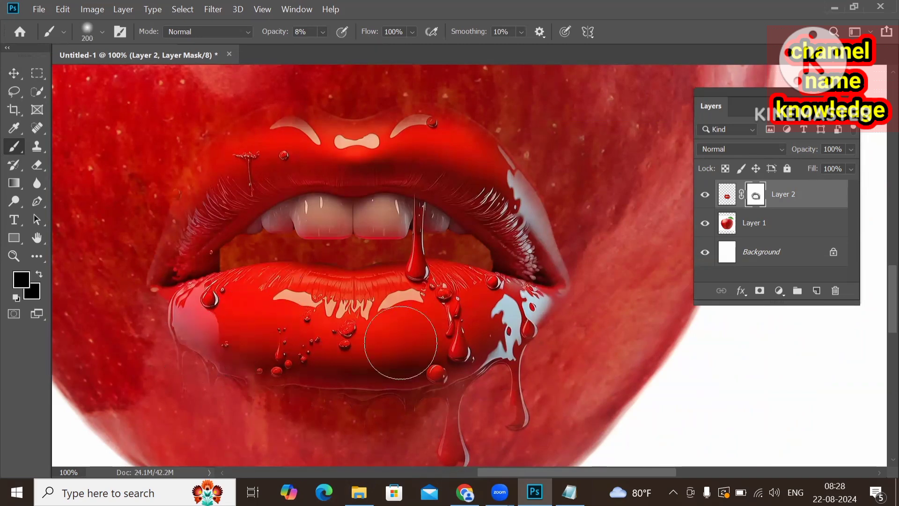
{"action": "mouse_move", "coordinate": [558, 330]}
{"action": "left_mouse_down"}
{"action": "mouse_move", "coordinate": [202, 320]}
{"action": "mouse_move", "coordinate": [463, 309]}
{"action": "mouse_move", "coordinate": [535, 295]}
{"action": "mouse_move", "coordinate": [209, 288]}
{"action": "mouse_move", "coordinate": [556, 304]}
{"action": "left_mouse_up"}
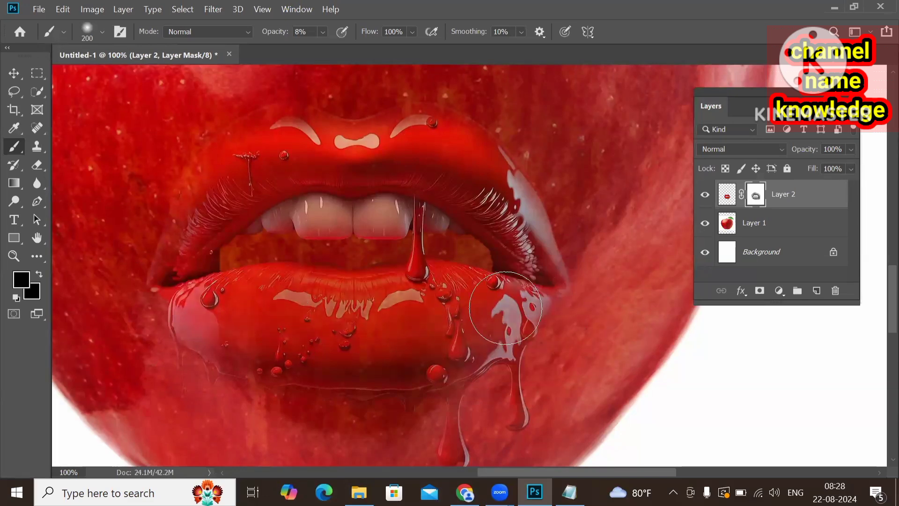
Paint further 8% black mask strokes around the lips, lower lip and drips to blend them into the apple, and switch to the Move Tool.
{"action": "left_click", "coordinate": [396, 302], "text": "alt"}
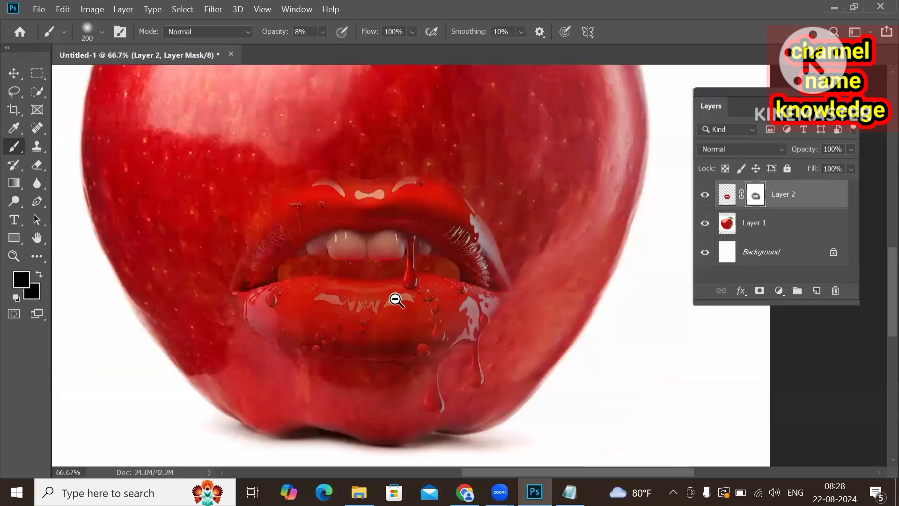
{"action": "left_click", "coordinate": [395, 302], "text": "alt"}
{"action": "scroll", "coordinate": [430, 268], "scroll_direction": "down", "scroll_amount": 3}
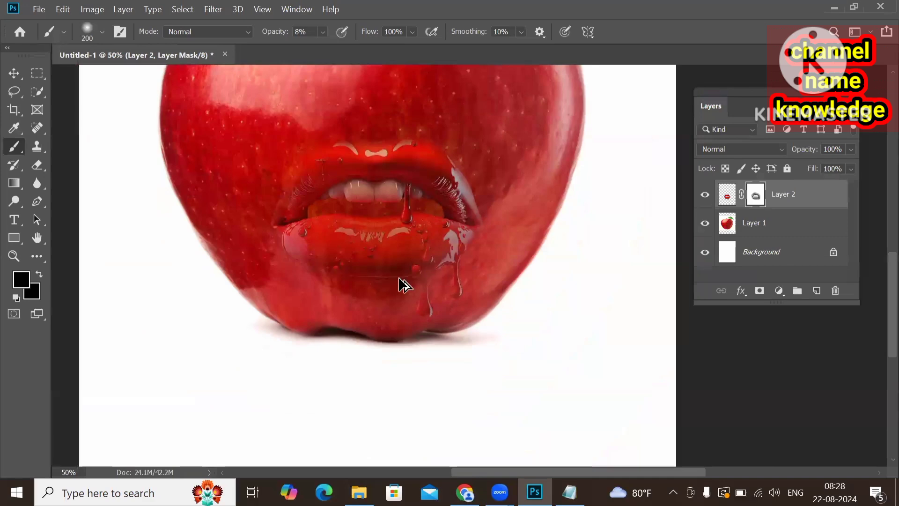
{"action": "scroll", "coordinate": [379, 267], "scroll_direction": "down", "scroll_amount": 1}
{"action": "scroll", "coordinate": [392, 261], "scroll_direction": "up", "scroll_amount": 1}
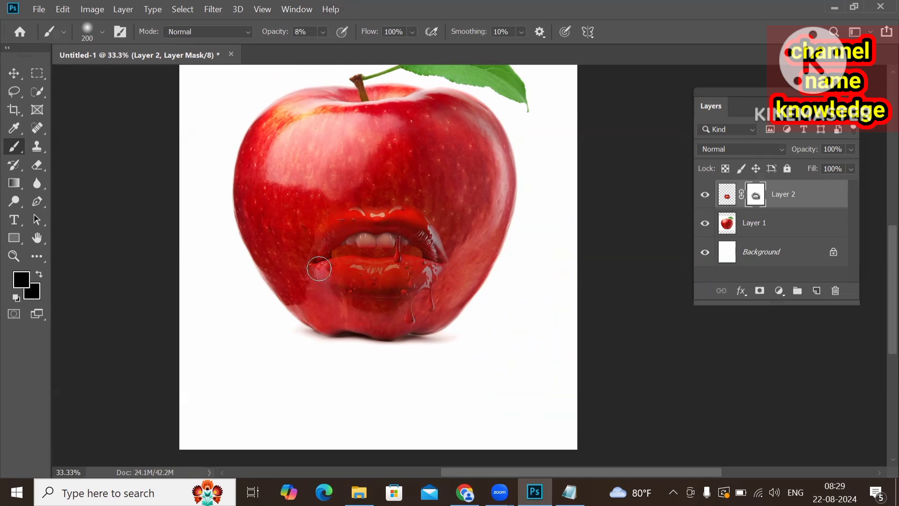
{"action": "mouse_move", "coordinate": [305, 258]}
{"action": "left_mouse_down"}
{"action": "mouse_move", "coordinate": [304, 279]}
{"action": "mouse_move", "coordinate": [297, 256]}
{"action": "mouse_move", "coordinate": [303, 261]}
{"action": "left_mouse_up"}
{"action": "mouse_move", "coordinate": [434, 309]}
{"action": "left_mouse_down"}
{"action": "mouse_move", "coordinate": [476, 264]}
{"action": "mouse_move", "coordinate": [463, 269]}
{"action": "mouse_move", "coordinate": [454, 243]}
{"action": "mouse_move", "coordinate": [441, 283]}
{"action": "mouse_move", "coordinate": [439, 234]}
{"action": "mouse_move", "coordinate": [443, 265]}
{"action": "mouse_move", "coordinate": [441, 237]}
{"action": "mouse_move", "coordinate": [419, 219]}
{"action": "left_mouse_up"}
{"action": "mouse_move", "coordinate": [337, 292]}
{"action": "left_mouse_down"}
{"action": "mouse_move", "coordinate": [438, 296]}
{"action": "mouse_move", "coordinate": [395, 309]}
{"action": "mouse_move", "coordinate": [429, 316]}
{"action": "mouse_move", "coordinate": [447, 299]}
{"action": "mouse_move", "coordinate": [404, 326]}
{"action": "mouse_move", "coordinate": [429, 307]}
{"action": "left_mouse_up"}
{"action": "mouse_move", "coordinate": [353, 280]}
{"action": "left_mouse_down"}
{"action": "mouse_move", "coordinate": [377, 301]}
{"action": "mouse_move", "coordinate": [405, 291]}
{"action": "left_mouse_up"}
{"action": "scroll", "coordinate": [405, 291], "scroll_direction": "up", "scroll_amount": 2}
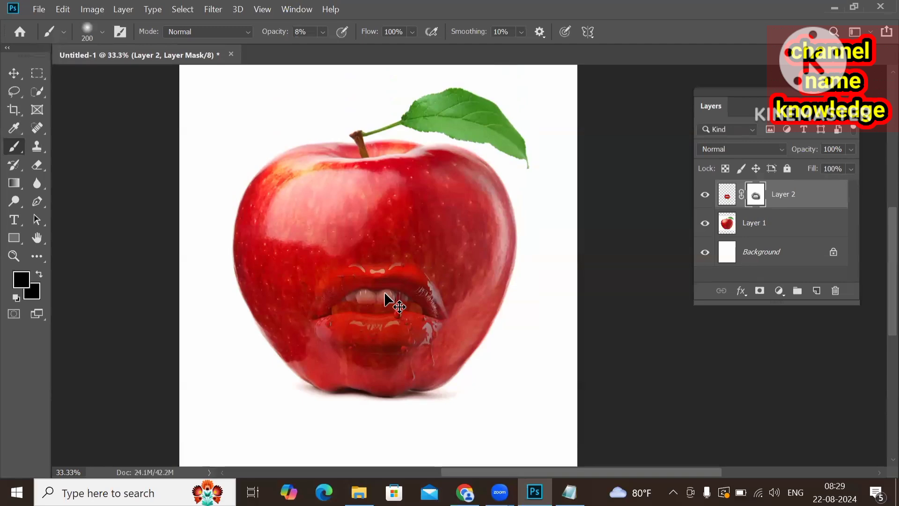
{"action": "left_click", "coordinate": [14, 73]}
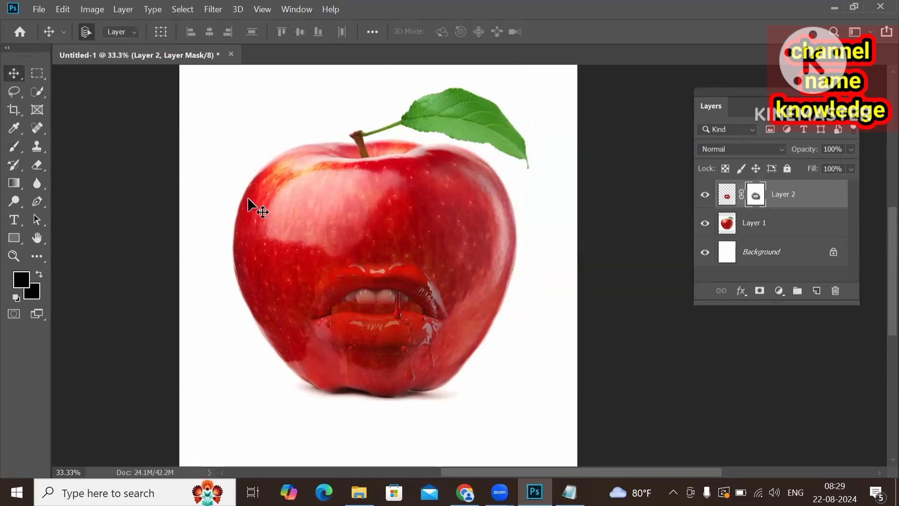